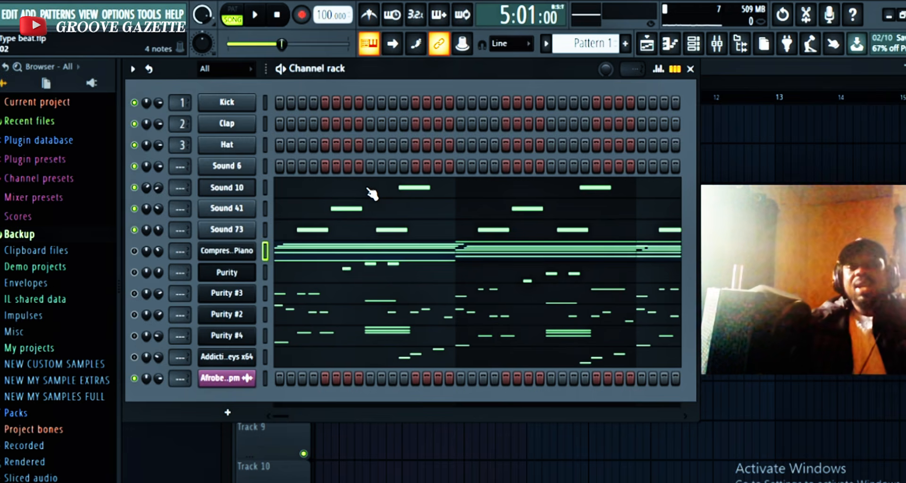
Step: Show the playlist and play the arrangement with the Afrobeat Producers - Drool loop on Track 3, stopping after a short listen
left_click(647, 51)
key("space")
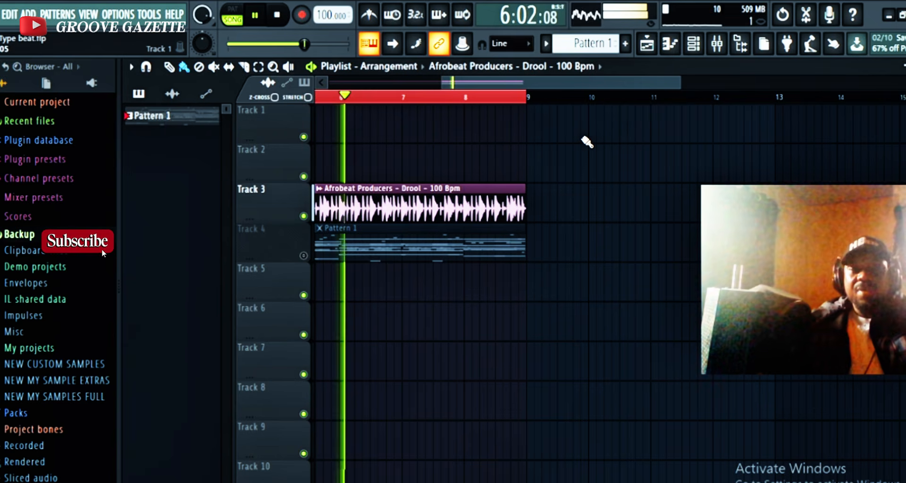
key("space")
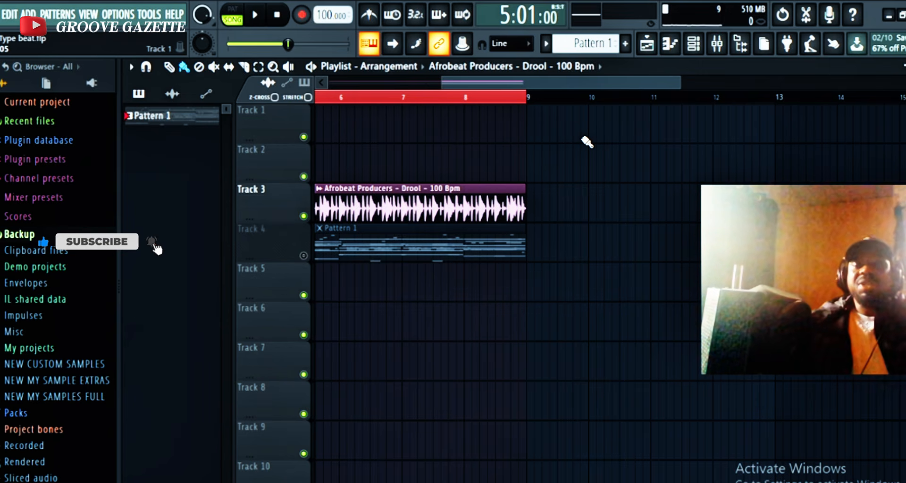
Step: Unmute the Compressed Piano channel in the channel rack and play Pattern 1 in pattern mode
left_click(703, 45)
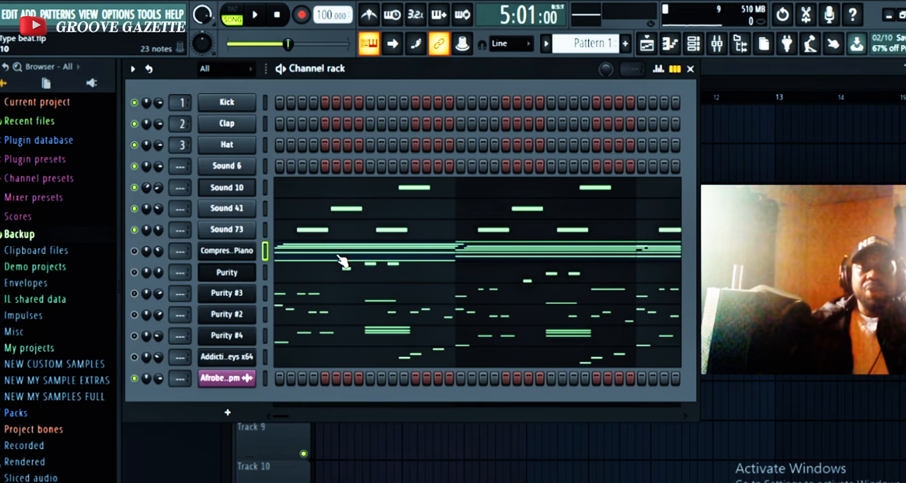
left_click(135, 251)
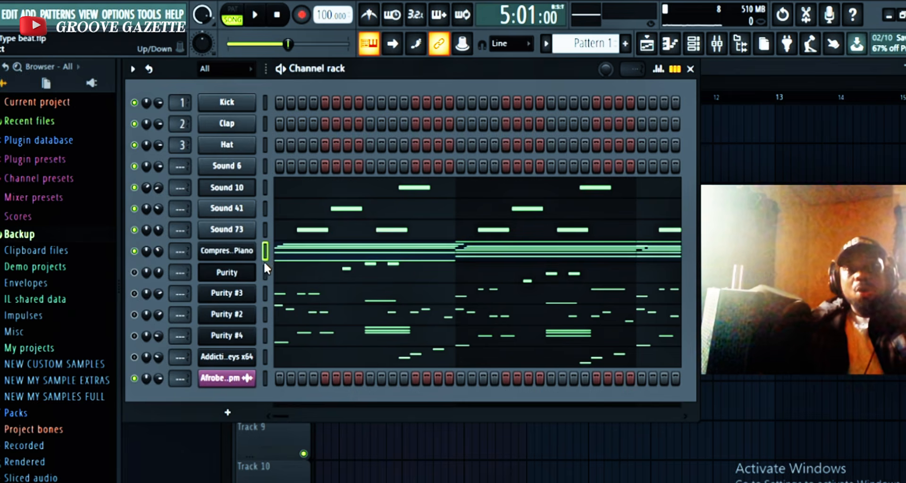
key("l")
key("space")
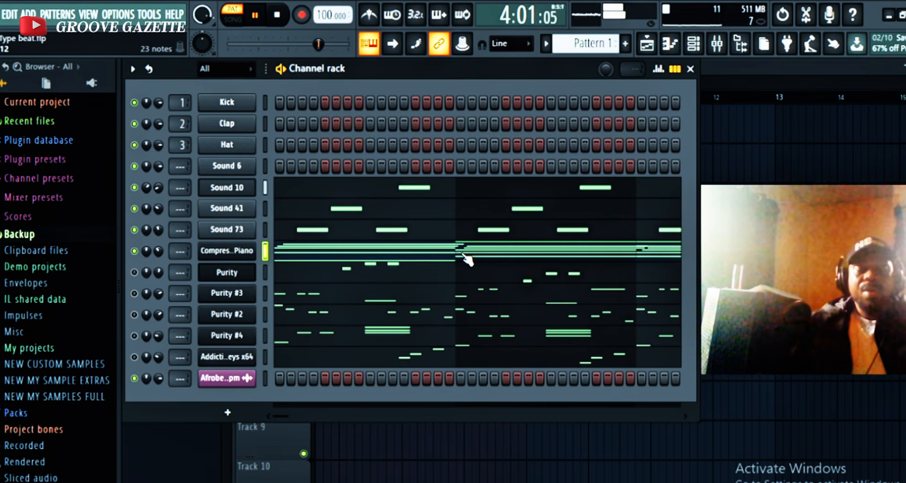
key("space")
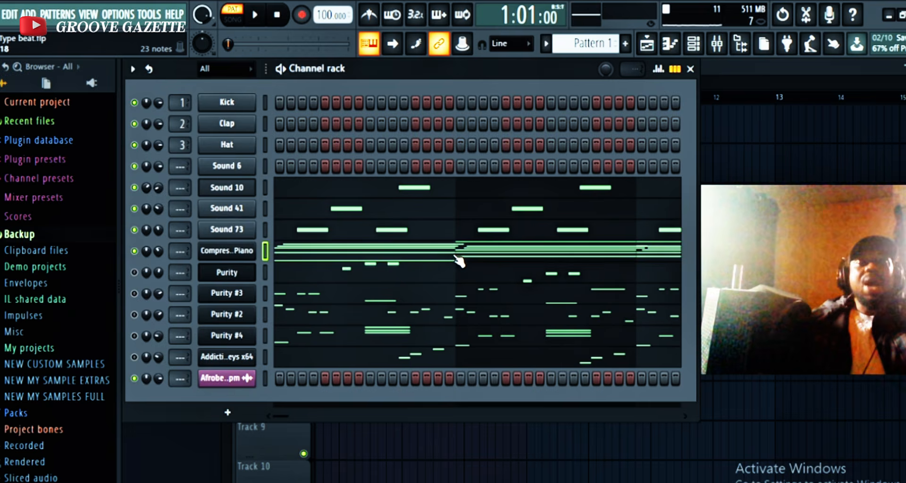
Step: Open the Compressed Piano notes in the piano roll and examine the chord notes from bar 1
left_click(431, 261)
scroll(226, 290, "down", 2)
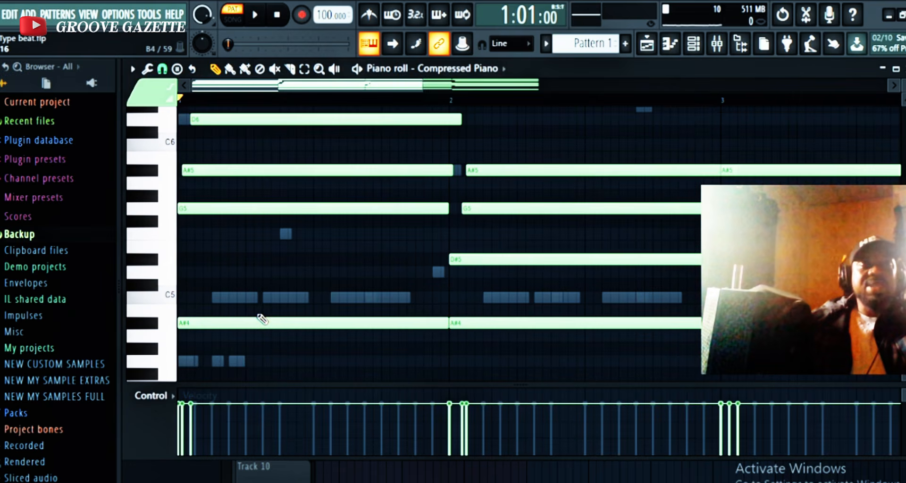
scroll(261, 319, "down", 3)
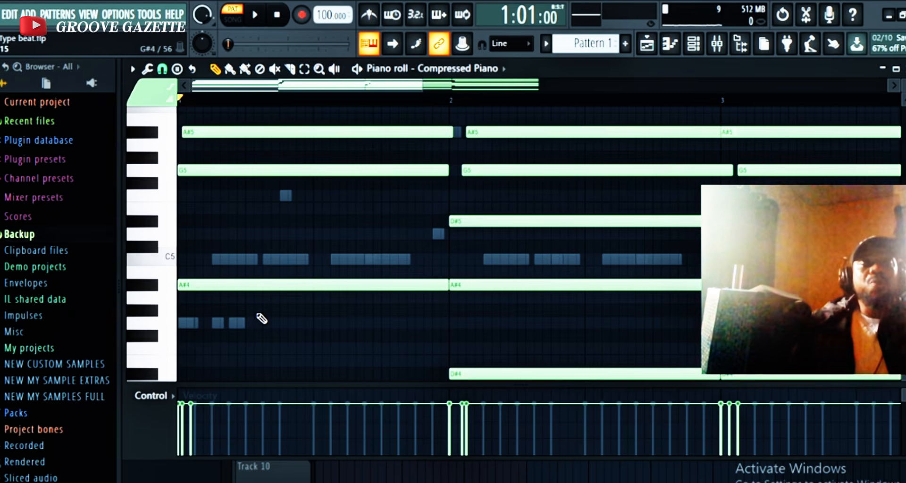
scroll(258, 318, "up", 3)
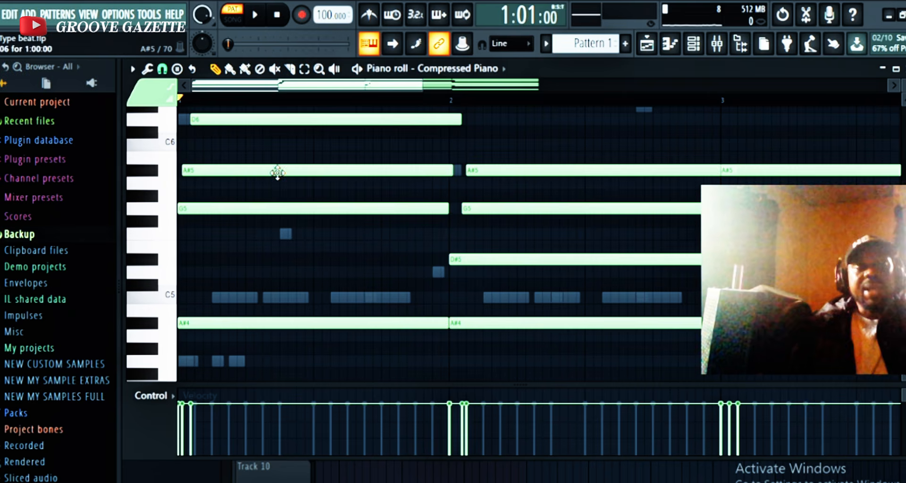
scroll(204, 214, "down", 1)
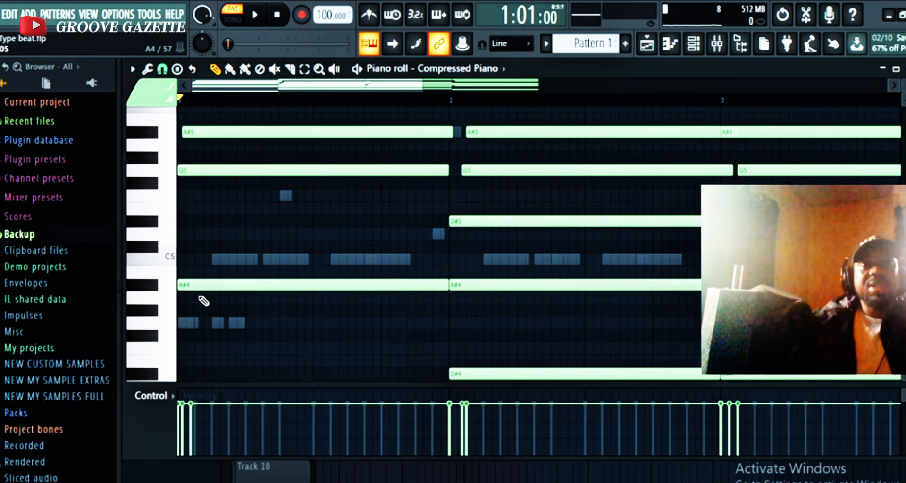
scroll(204, 293, "up", 2)
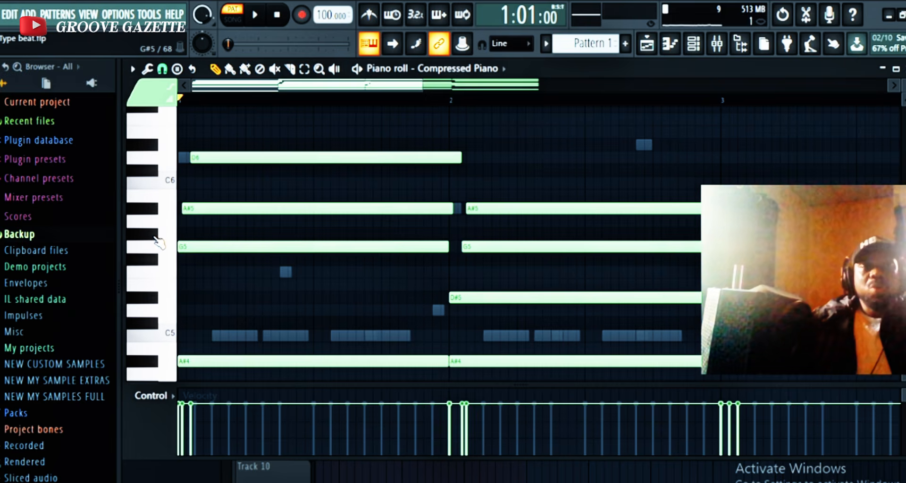
Step: Shift the first A#5 note of the Compressed Piano chord slightly later, auditioning nearby keys on the piano keyboard
left_click(158, 241)
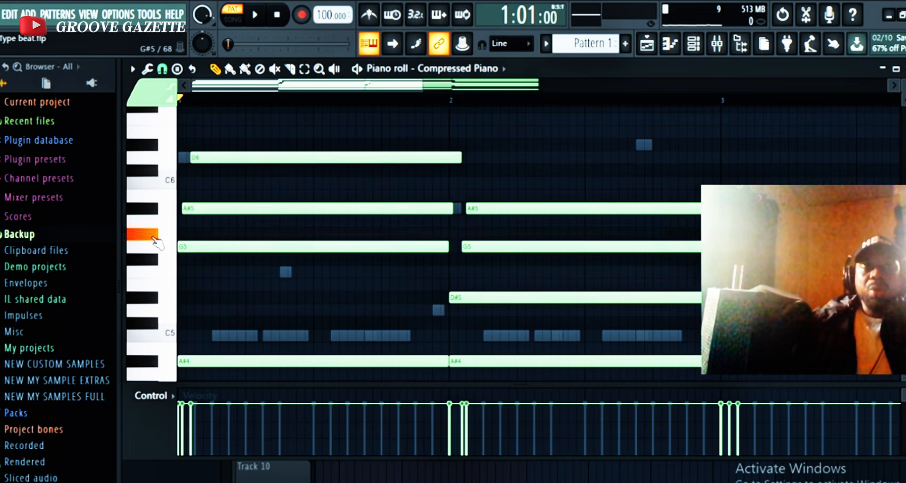
left_click(159, 212)
mouse_move(186, 208)
left_mouse_down()
mouse_move(188, 192)
mouse_move(188, 208)
left_mouse_up()
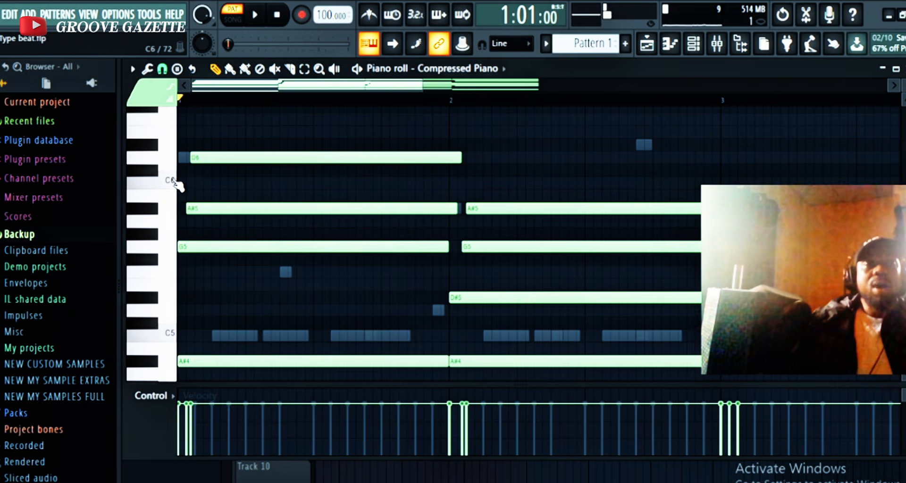
left_click(153, 170)
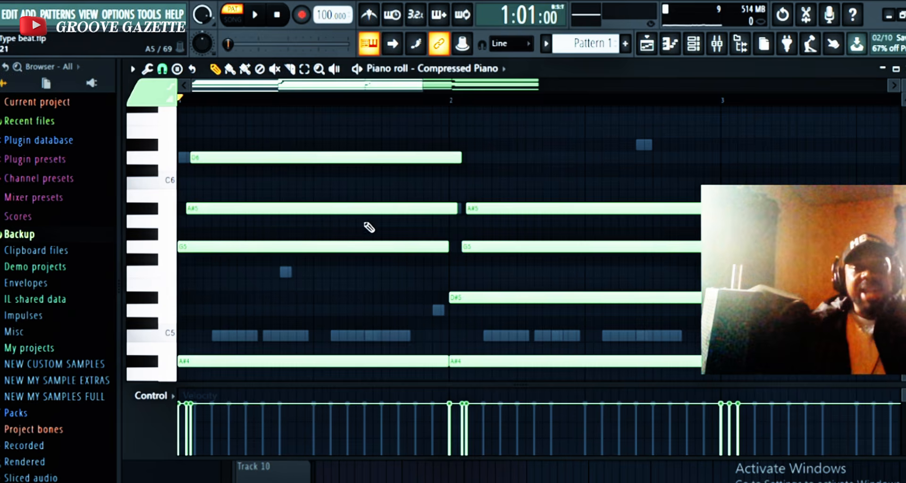
Step: Examine the Compressed Piano chords from bar 2 onward and audition piano keys between D#5 and A#5
scroll(369, 231, "down", 2)
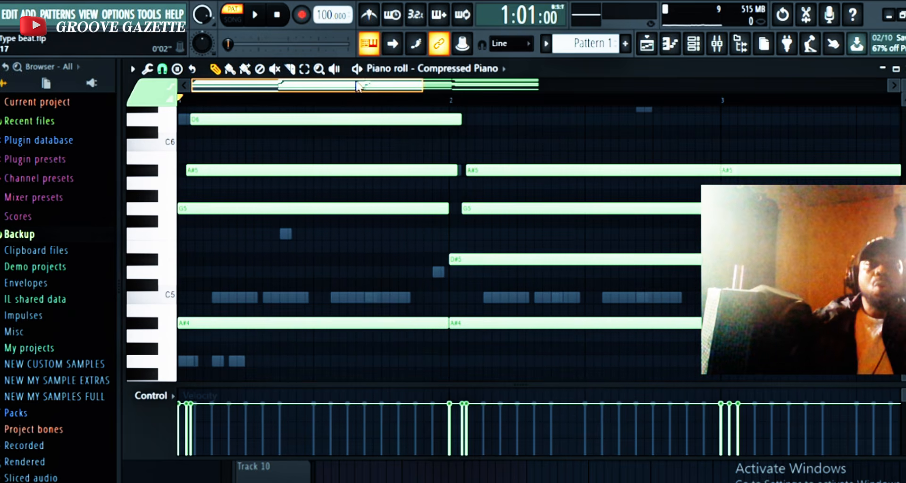
left_click_drag(353, 86, 431, 103)
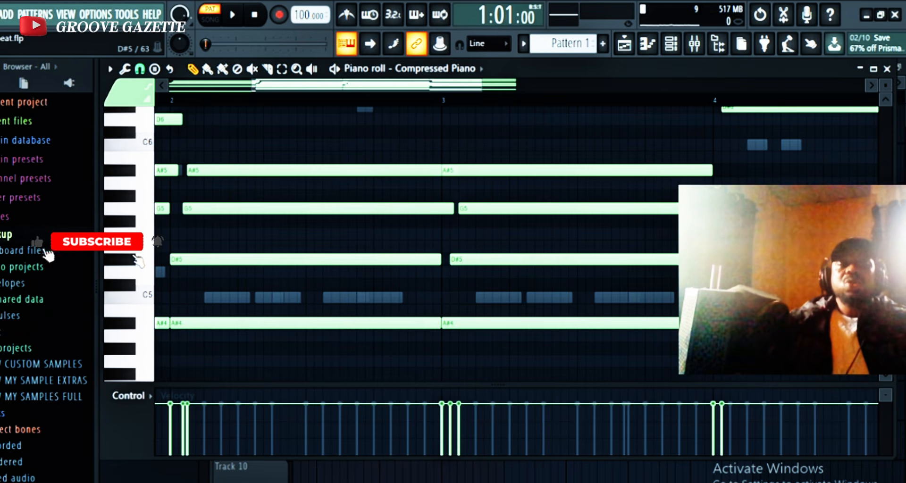
left_click(138, 248)
left_click(139, 233)
left_click(139, 222)
left_click(141, 210)
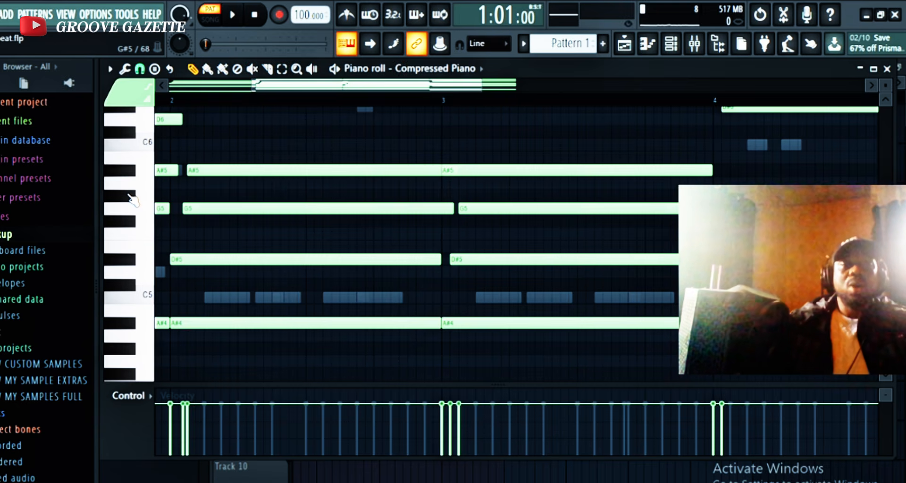
left_click(138, 188)
left_click(140, 186)
left_click(132, 172)
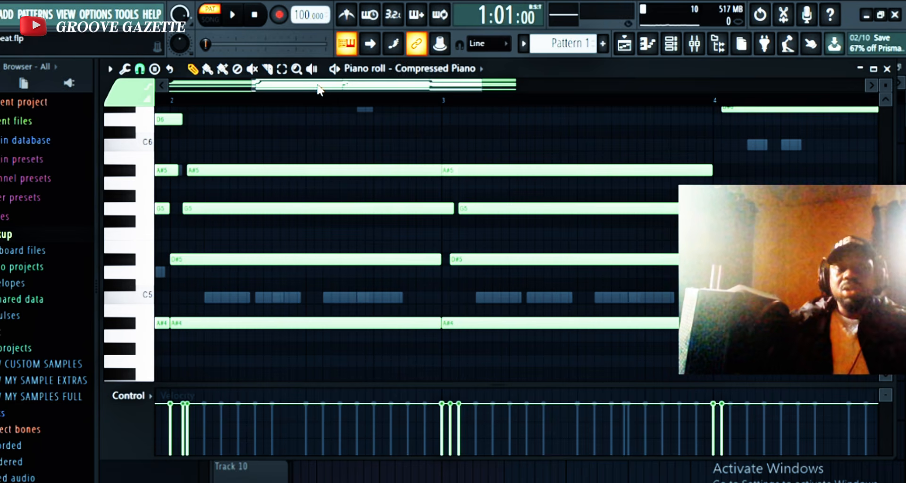
Step: During pattern playback, start the bar 2 G5 note slightly earlier and fine-tune the start of the D#5 note at bar 3
left_click_drag(318, 89, 179, 123)
key("space")
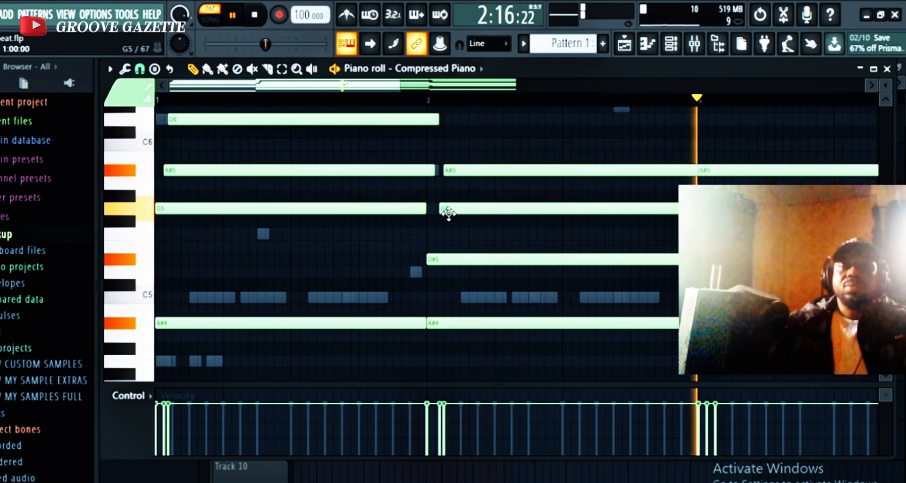
left_click_drag(446, 212, 442, 210)
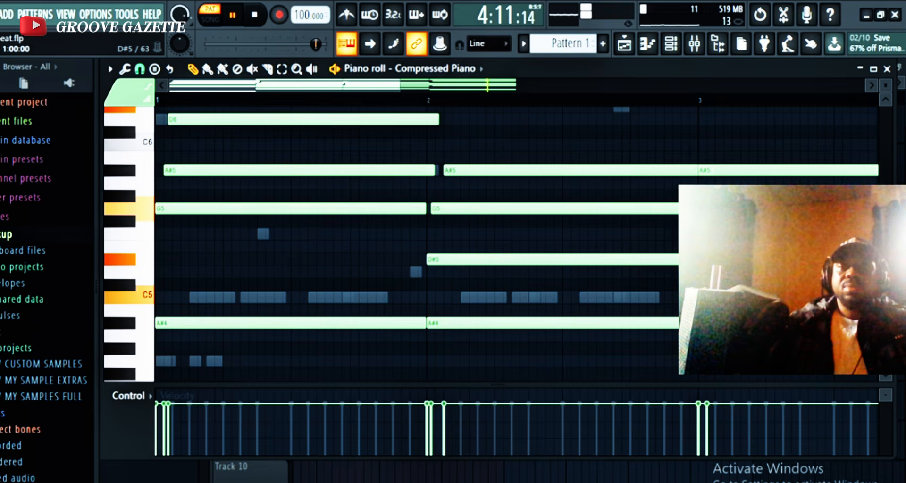
left_click_drag(705, 258, 710, 259)
key("space")
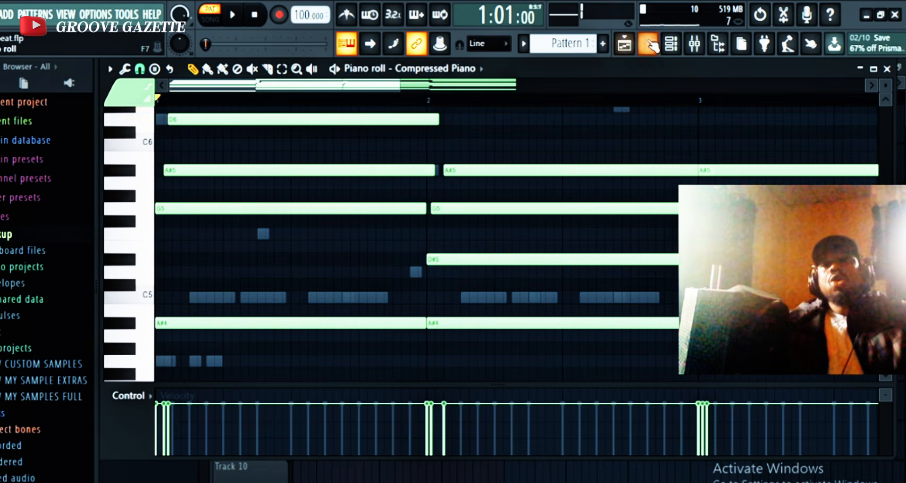
Step: Switch to song mode, unmute Track 4 in the playlist, and play Pattern 1 together with the Drool loop
left_click(672, 44)
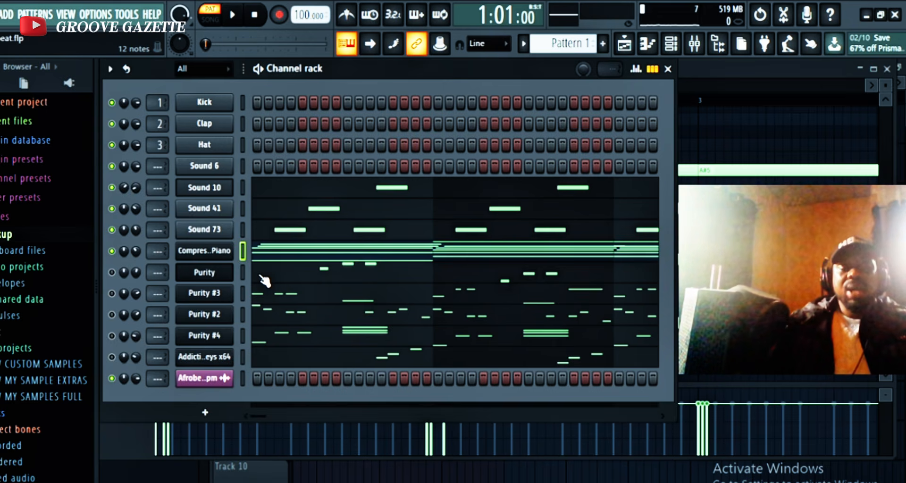
left_click(218, 24)
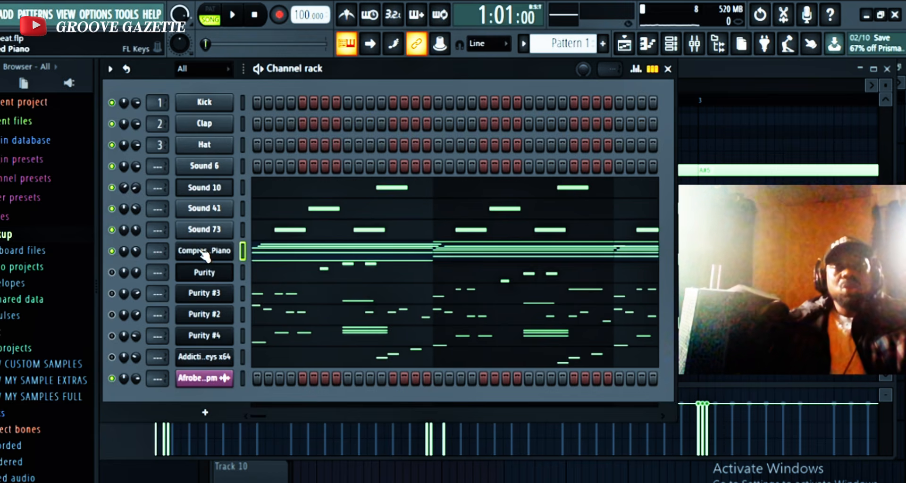
key("F5")
key("space")
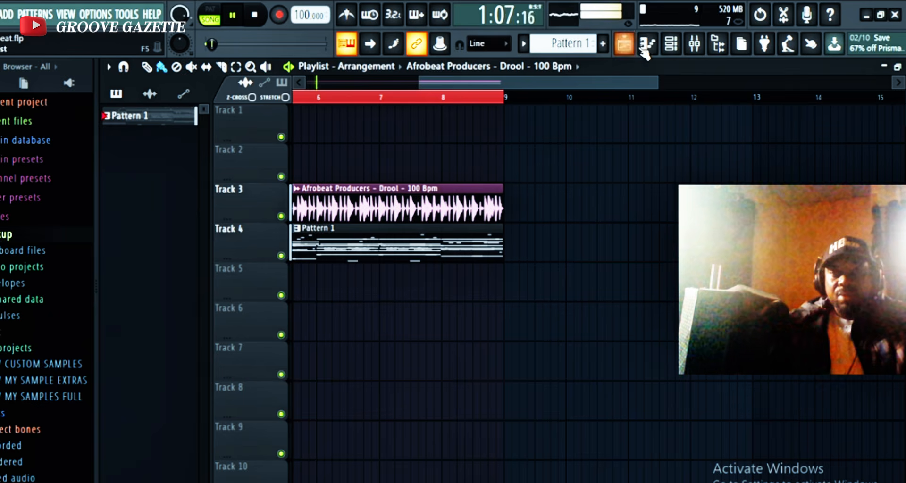
left_click(670, 45)
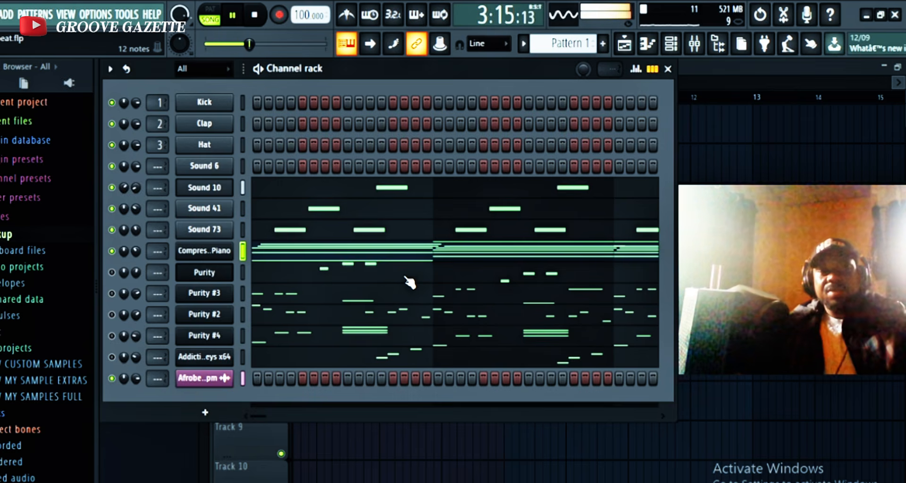
key("space")
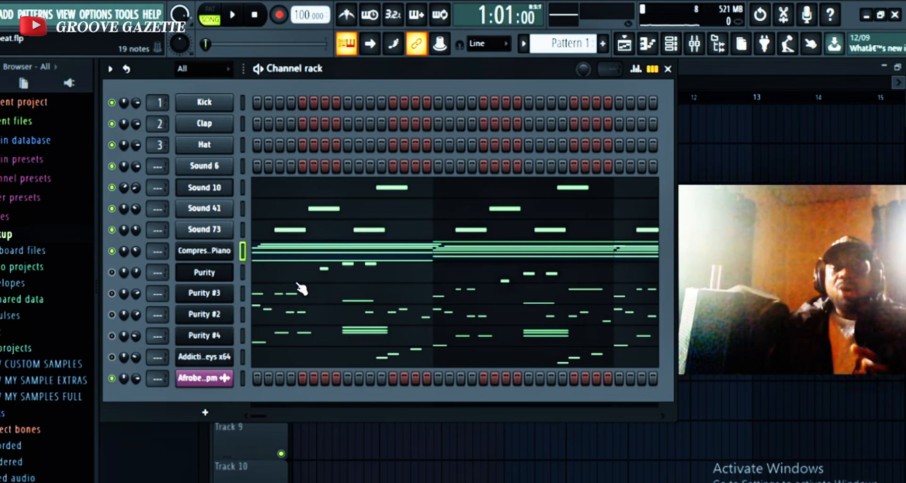
Step: Open the Purity channel's notes in the piano roll, examine its melody, and audition the G5 key
left_click(315, 273)
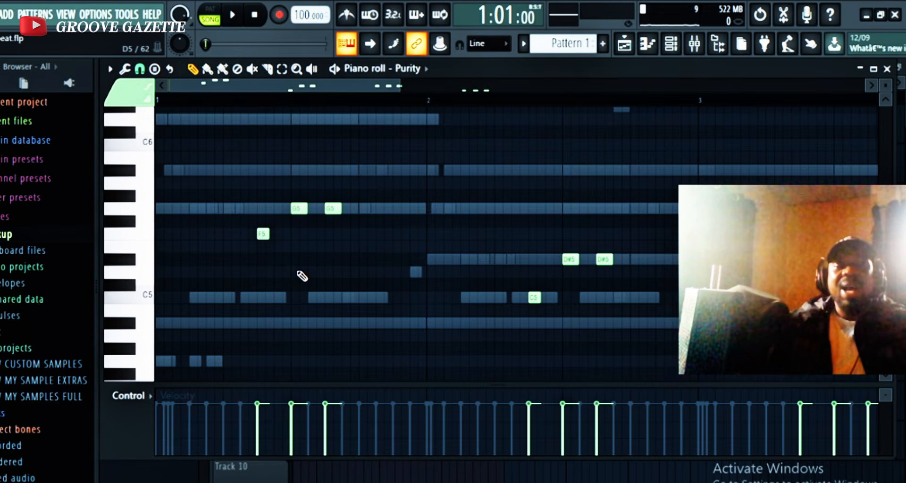
scroll(302, 276, "up", 3)
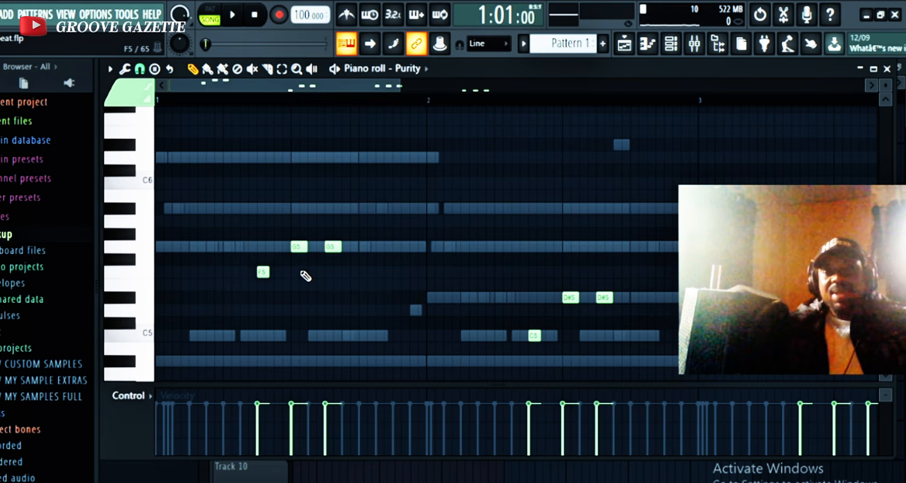
scroll(306, 276, "down", 6)
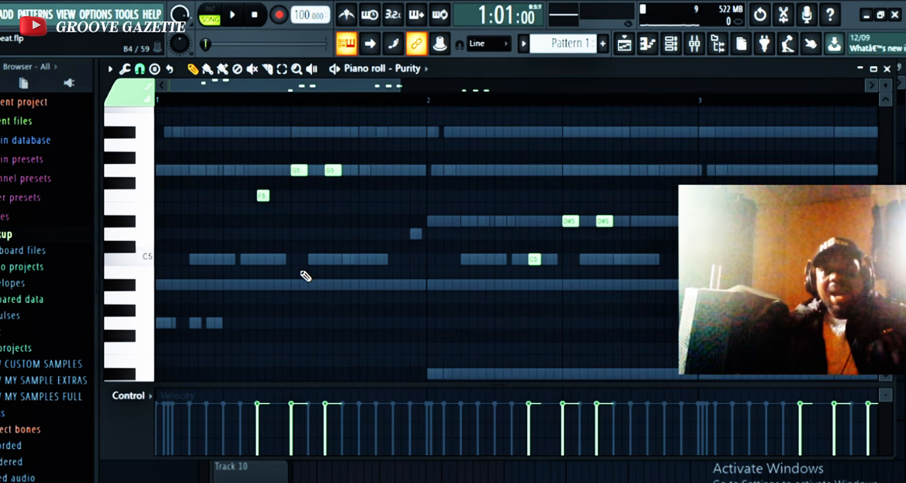
scroll(306, 276, "up", 6)
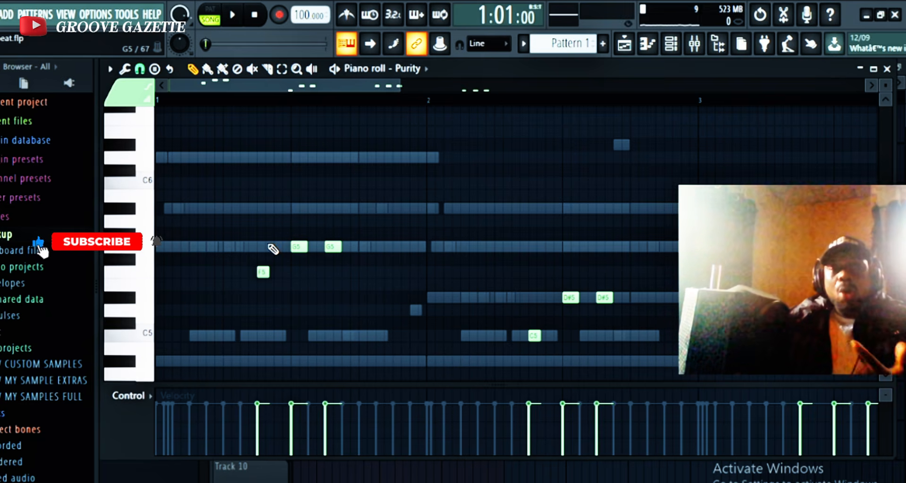
scroll(272, 250, "down", 1)
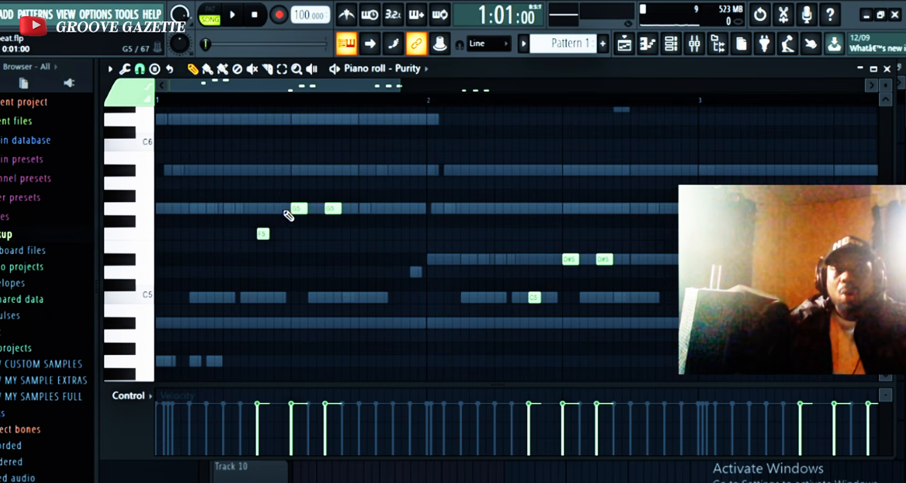
left_click(139, 213)
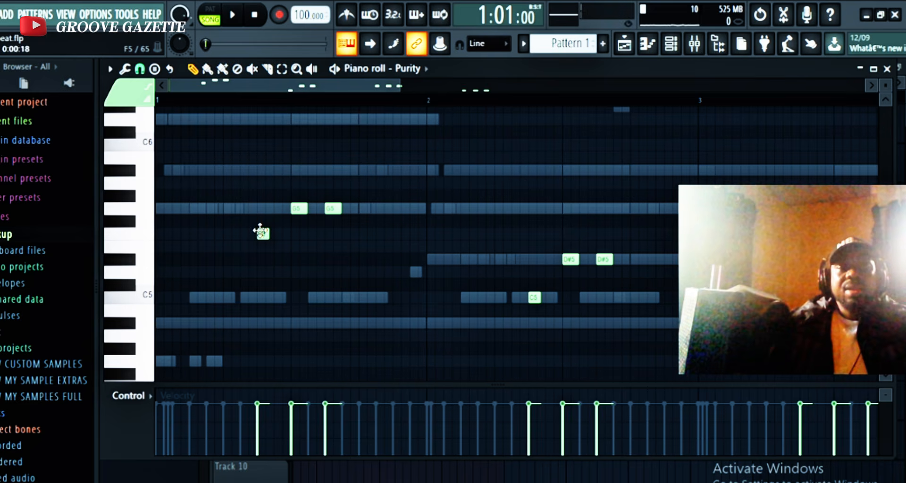
Step: Try harmony notes at A#5 and D6 above the F5 note in bar 1 of the Purity melody
left_click(260, 172)
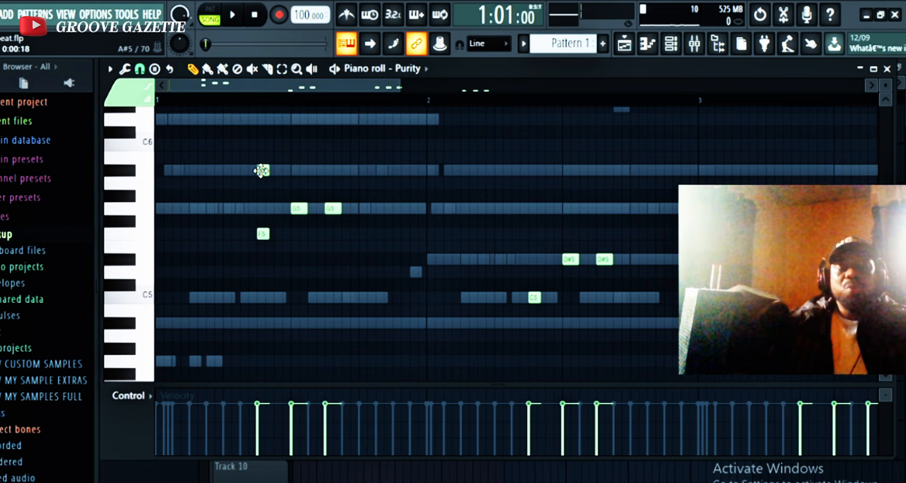
scroll(262, 179, "up", 2)
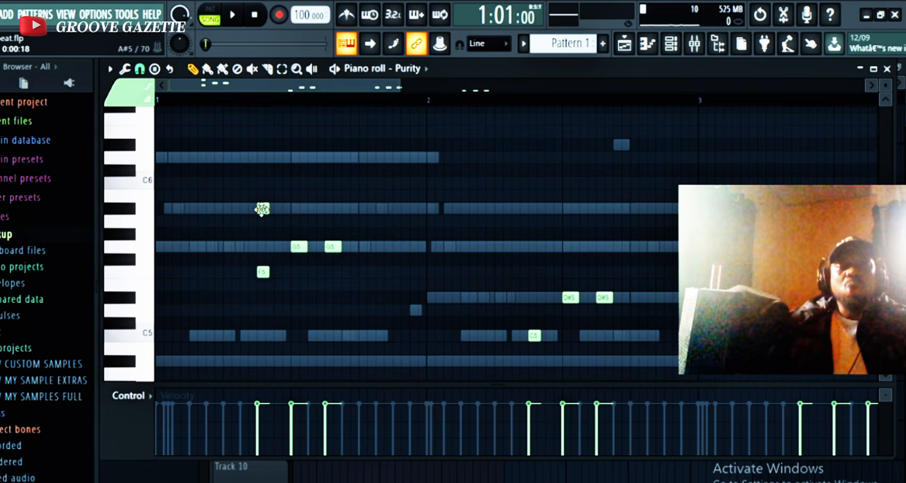
right_click(263, 208)
left_click(263, 158)
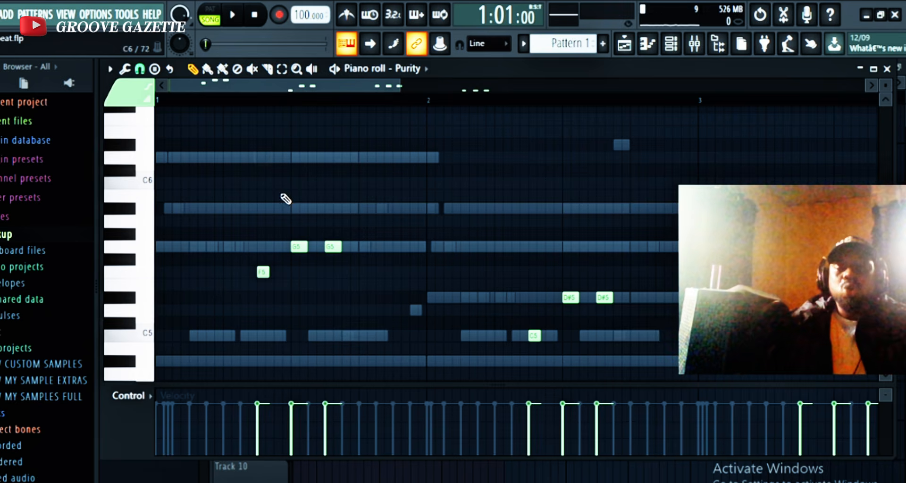
Step: Examine the Purity notes in bars 1 to 3 and play the song briefly from just before the F5 note in bar 1
scroll(283, 236, "down", 2)
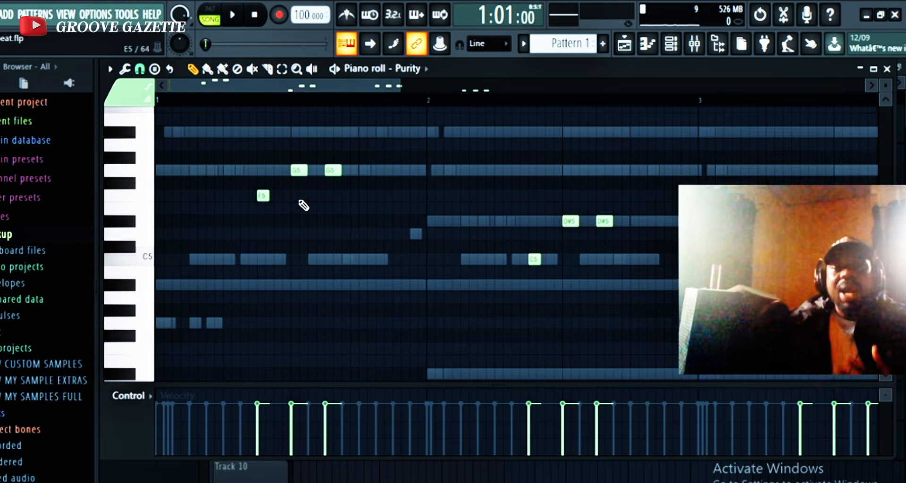
scroll(325, 176, "up", 1)
scroll(325, 174, "up", 1)
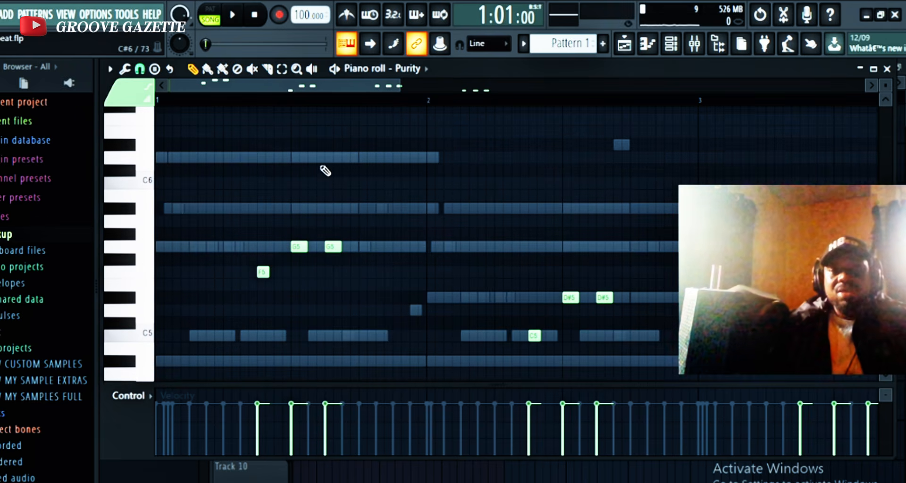
scroll(268, 280, "down", 1)
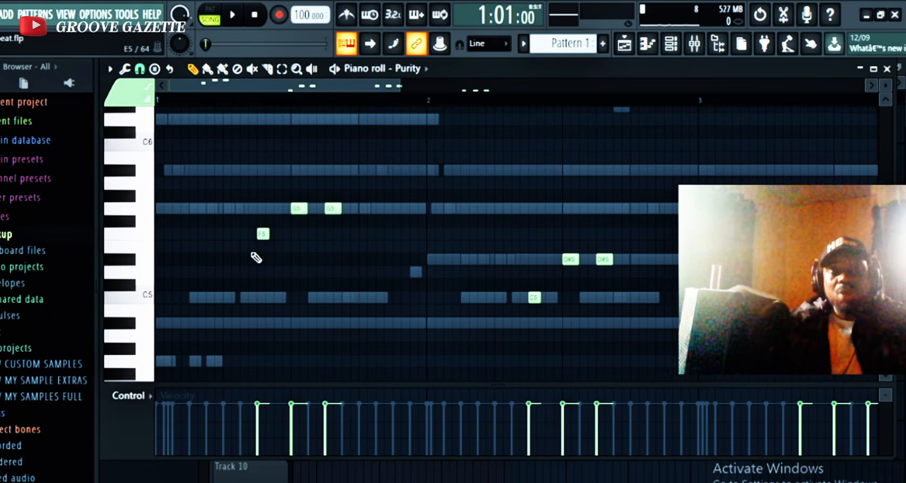
left_click(255, 100)
key("space")
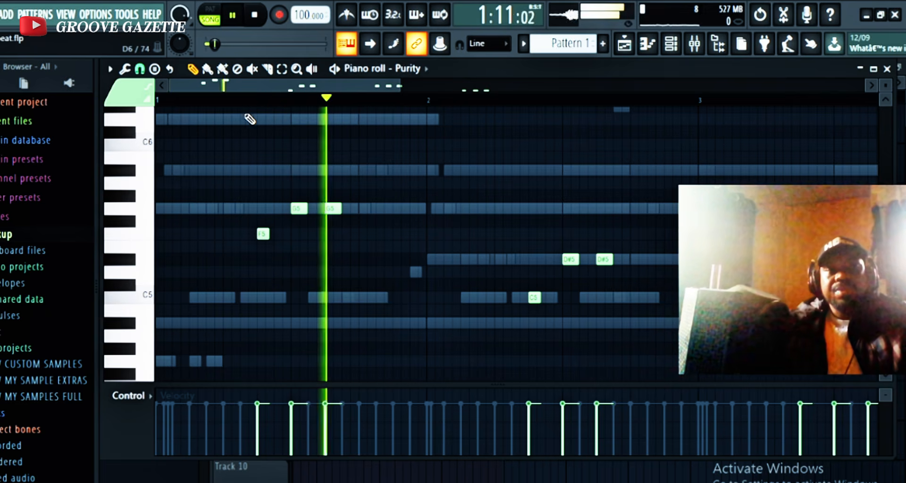
key("space")
Step: Unmute the Purity channel and replay the song from slightly before the F5 note in bar 1
left_click(236, 100)
left_click(670, 43)
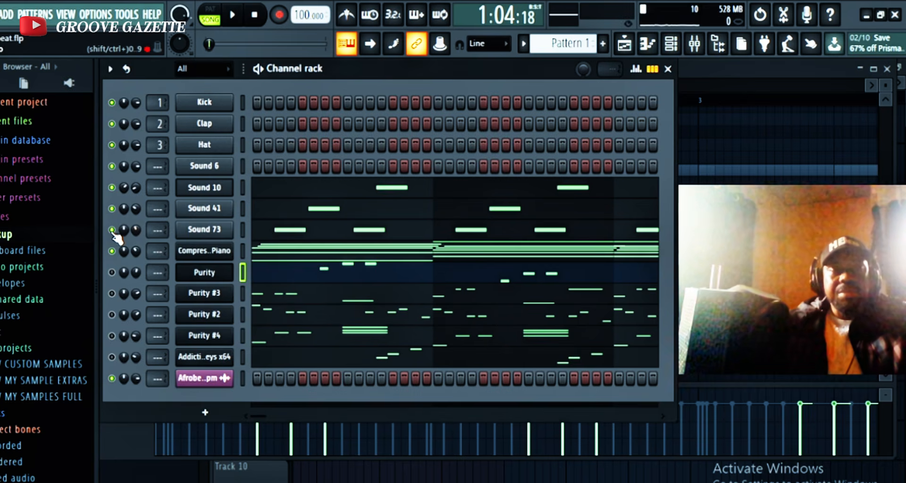
left_click(112, 272)
left_click(337, 270)
left_click(286, 282)
key("space")
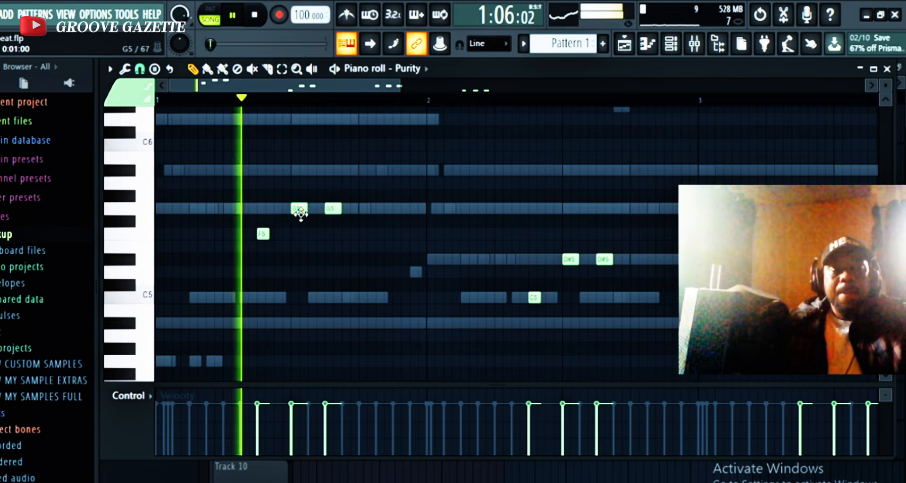
key("space")
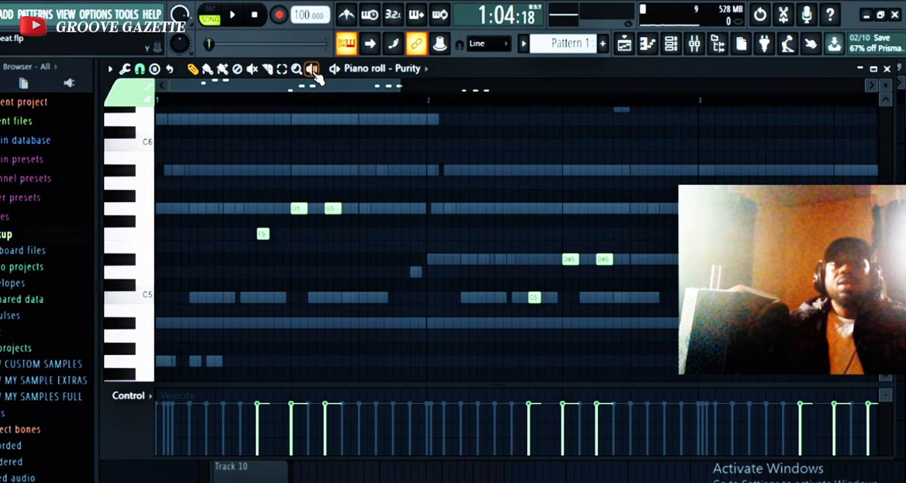
Step: Examine the Purity melody across bars 2 to 4 and audition the C5 key against its notes
left_click_drag(269, 93, 365, 121)
scroll(350, 145, "down", 3)
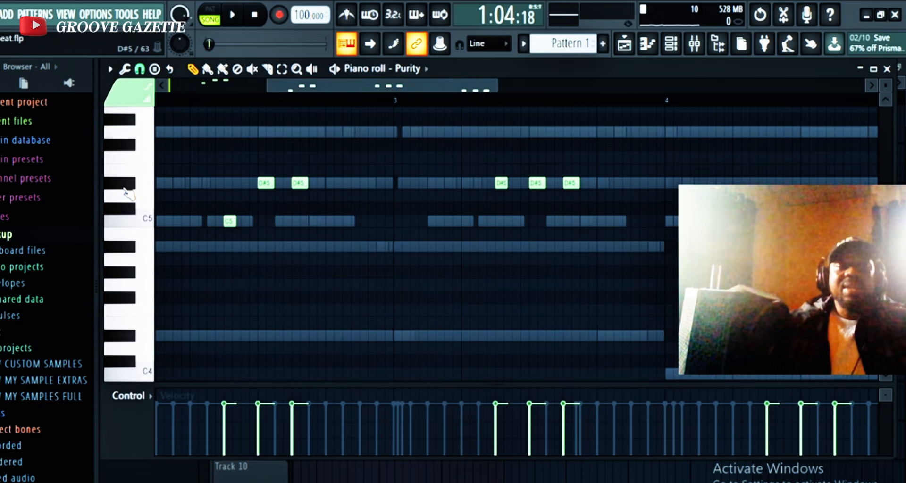
scroll(184, 198, "up", 3)
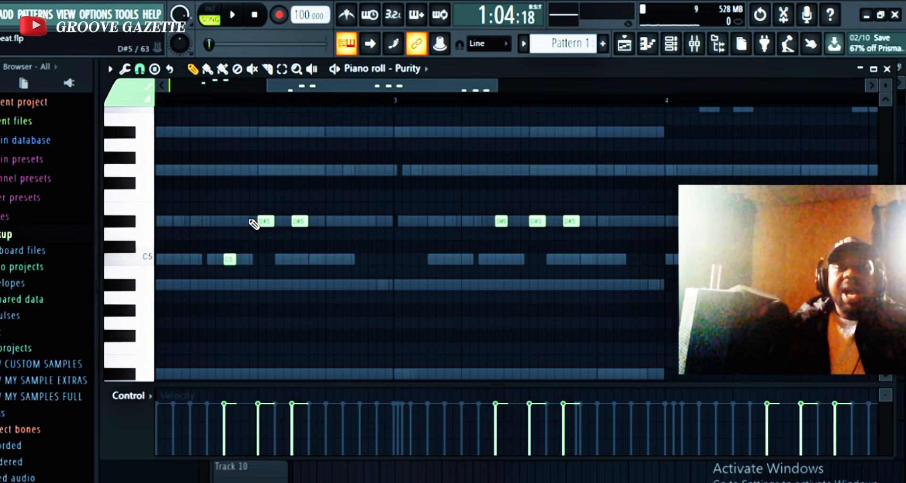
left_click_drag(295, 86, 262, 88)
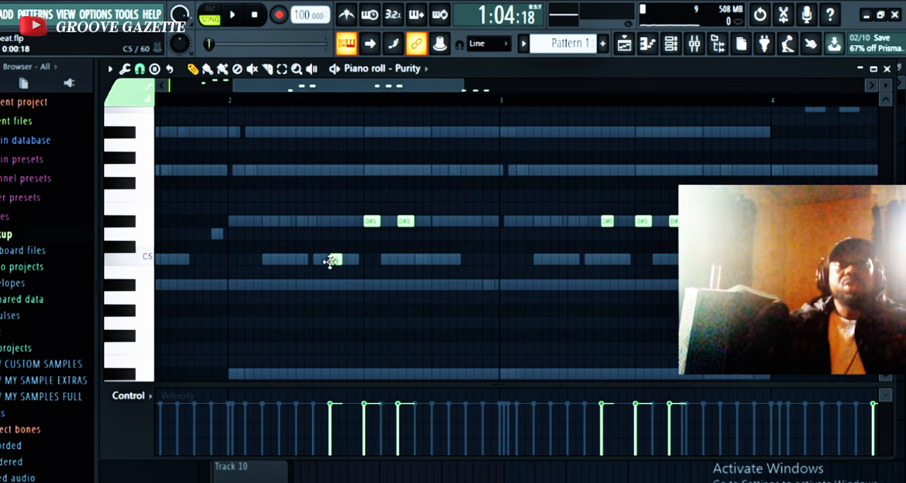
left_click(149, 259)
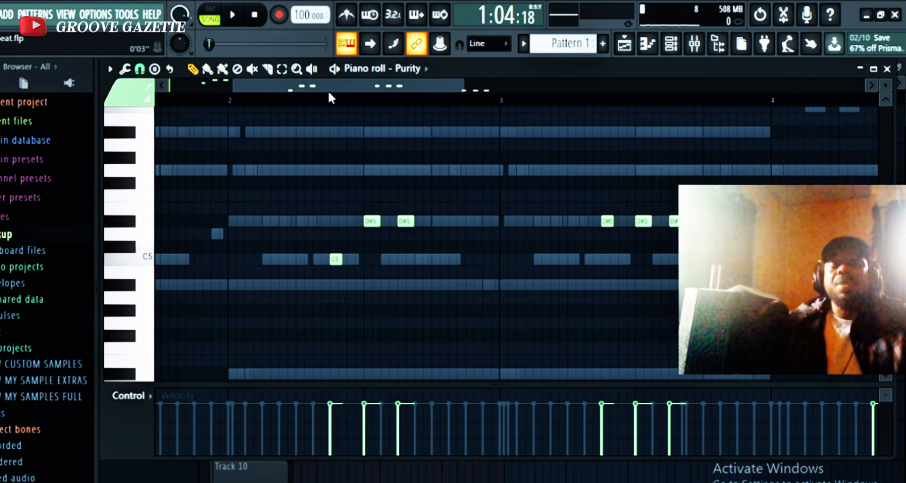
left_click_drag(336, 85, 469, 117)
left_click_drag(434, 85, 329, 84)
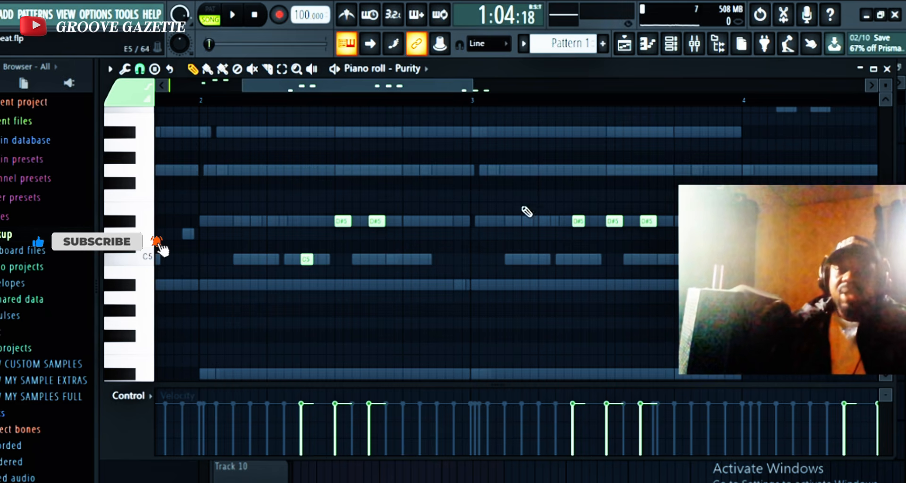
left_click_drag(446, 84, 562, 88)
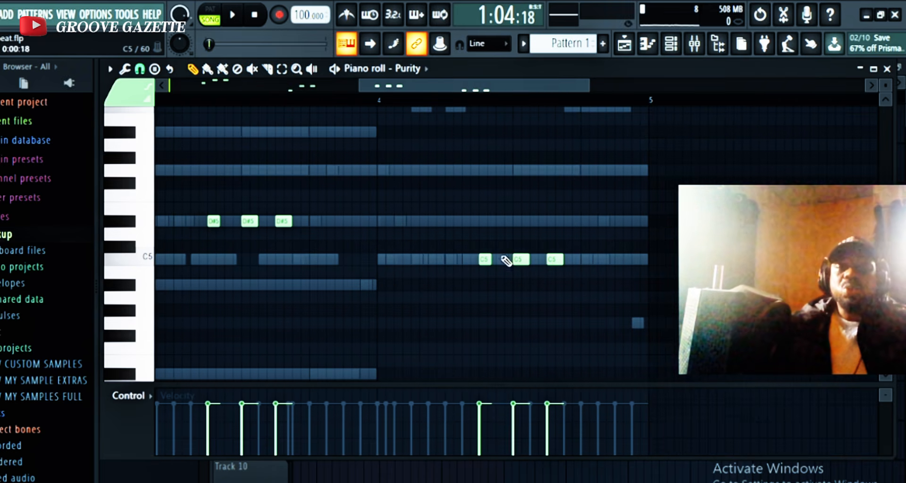
left_click(154, 261)
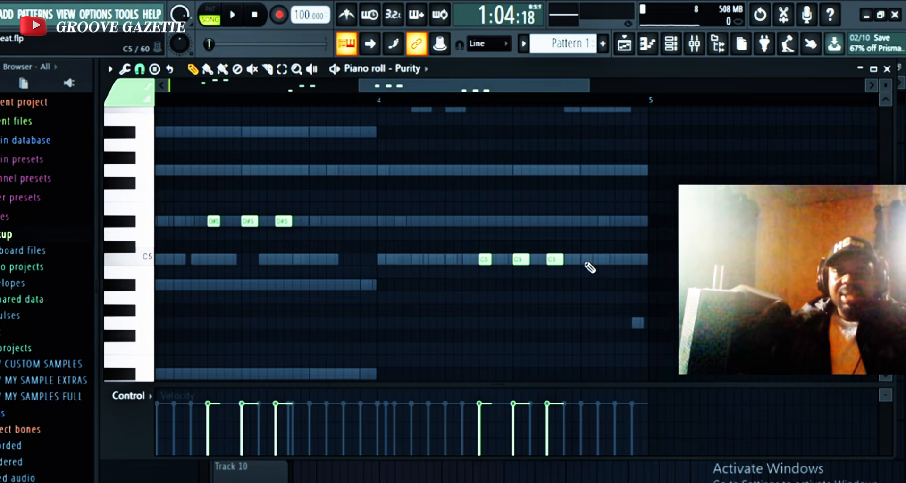
Step: Return to bar 1 of the Purity melody, play the song, and follow the notes through the following bars
left_click_drag(544, 84, 312, 77)
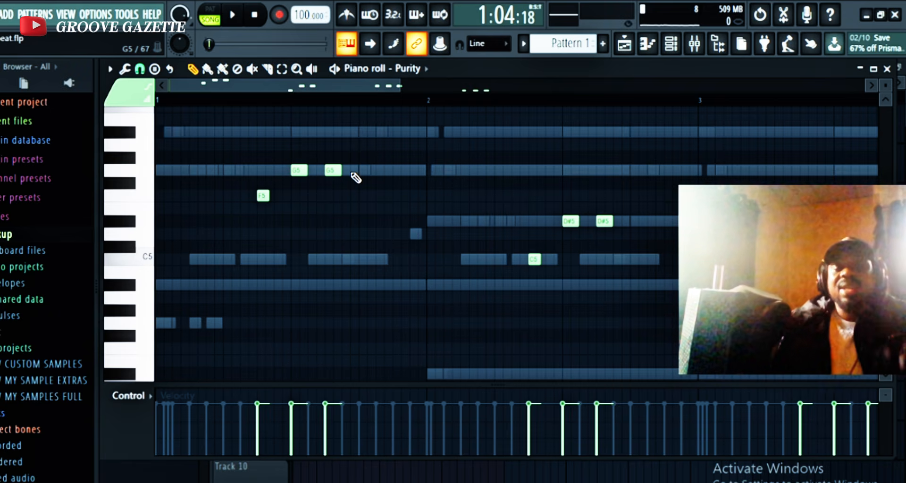
key("space")
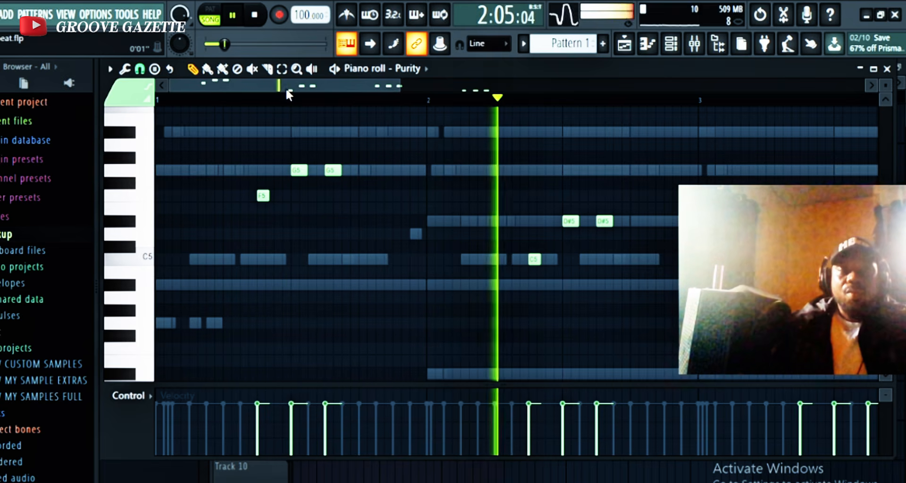
left_click_drag(285, 87, 379, 89)
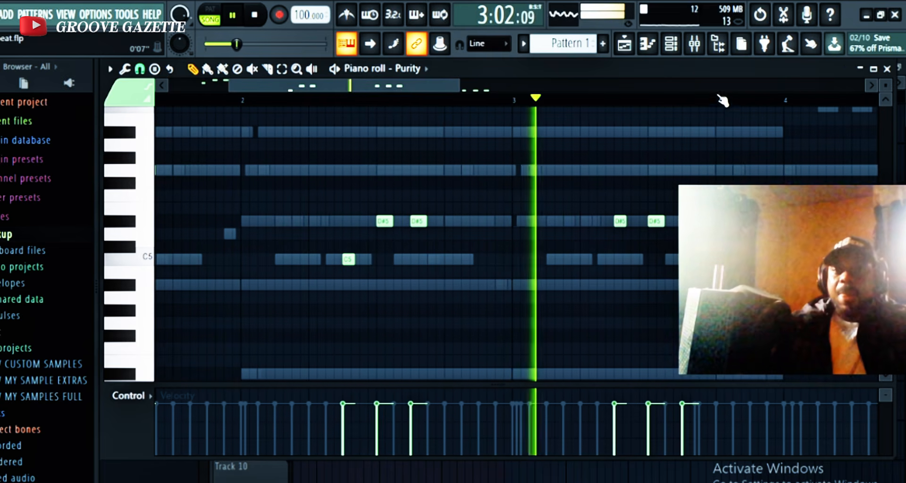
Step: Stop playback, open the Purity #3 channel's notes in the piano roll, and rename the channel BASE
left_click(678, 45)
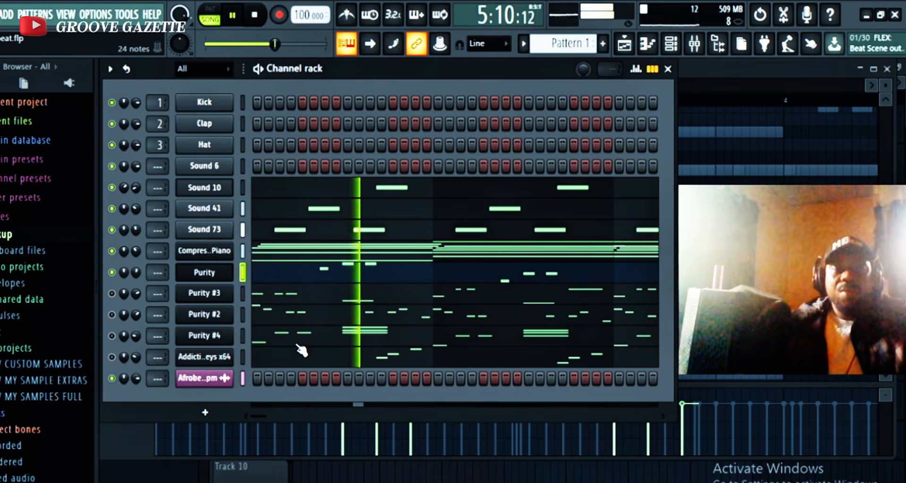
key("space")
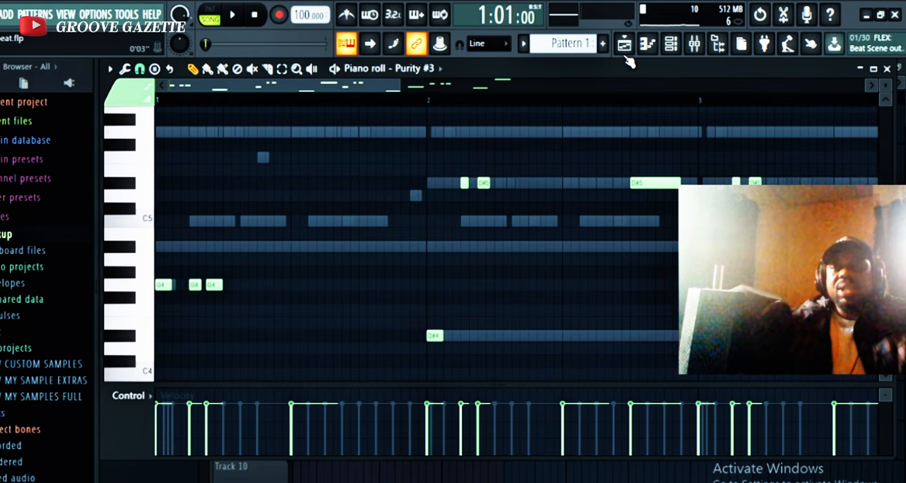
left_click(625, 43)
left_click(269, 297)
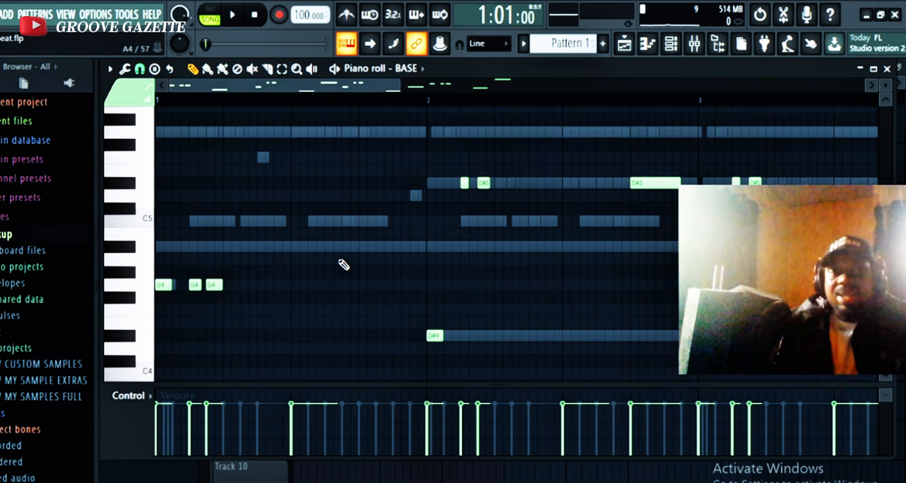
Step: Play the opening G4 notes of the BASE channel from bar 1 several times, stopping after each short pass
key("space")
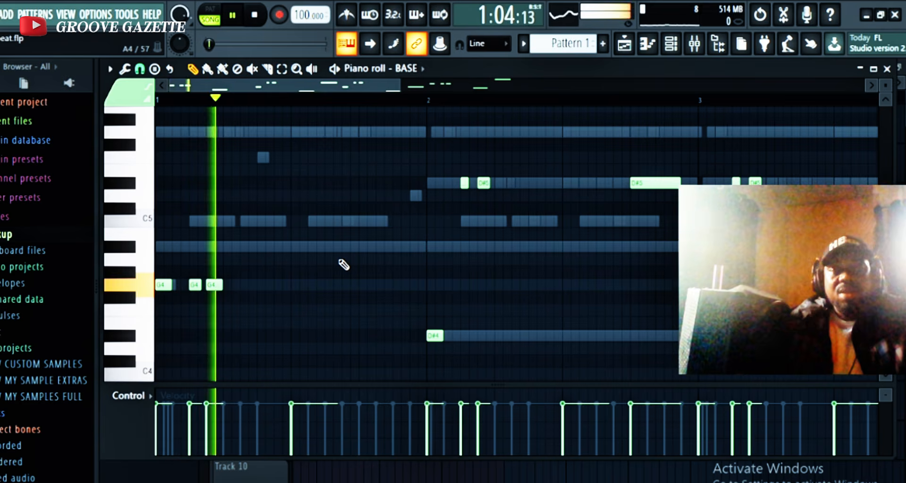
key("space")
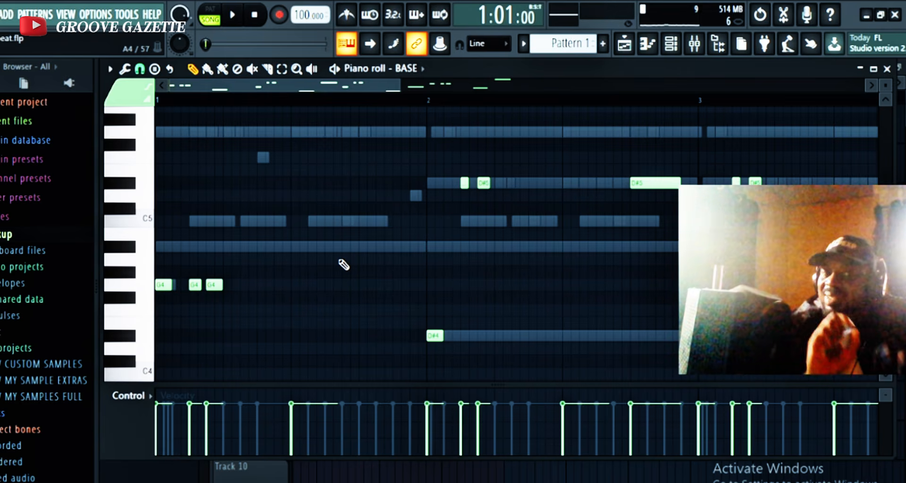
key("space")
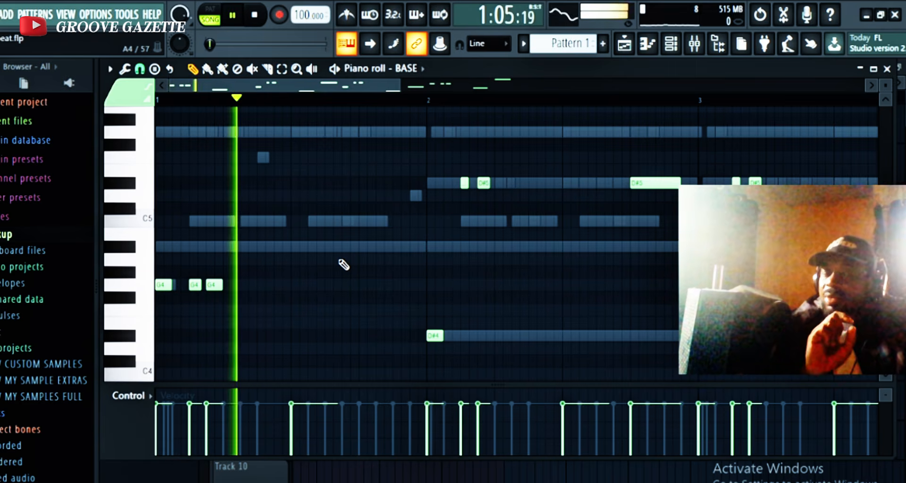
key("space")
key("space")
key("space")
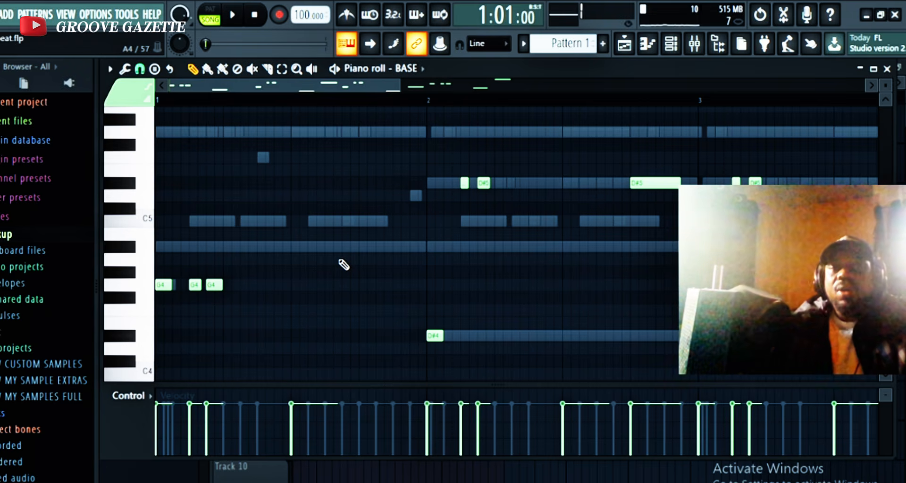
Step: Audition the G3 key for the lower BASE notes and replay the start of bar 1 in short passes
scroll(342, 271, "down", 3)
left_click(145, 326)
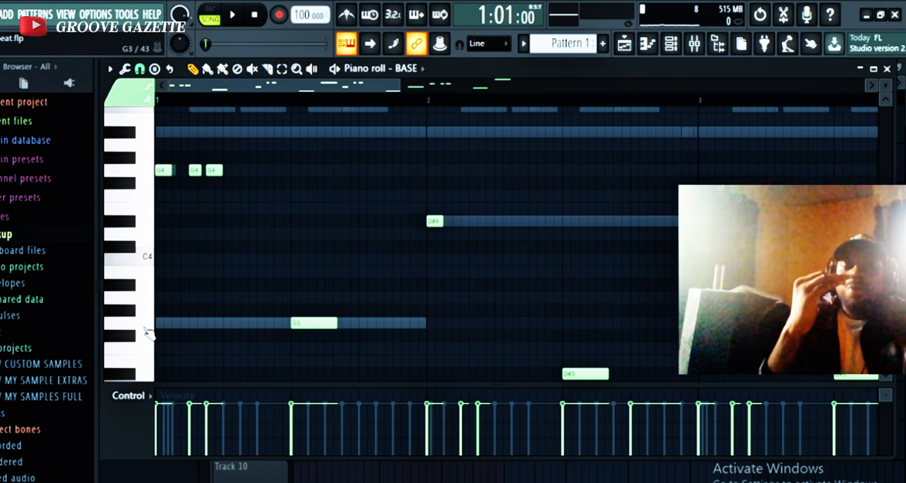
key("space")
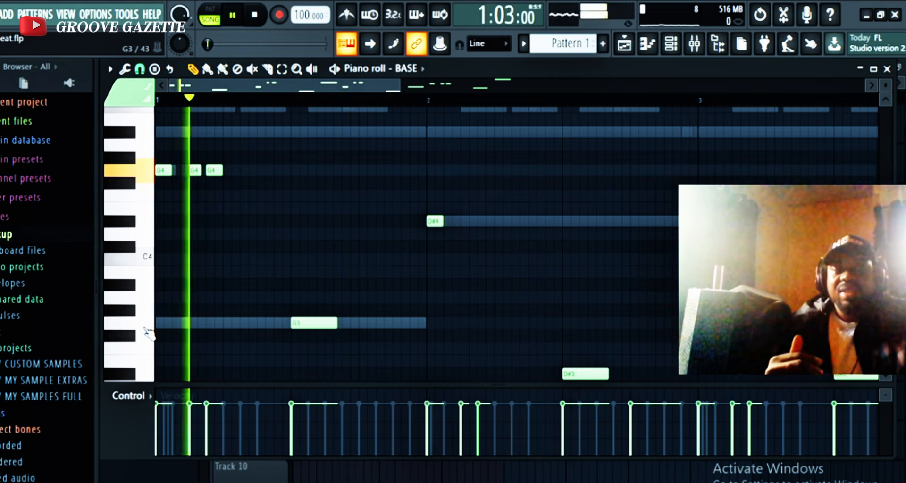
key("space")
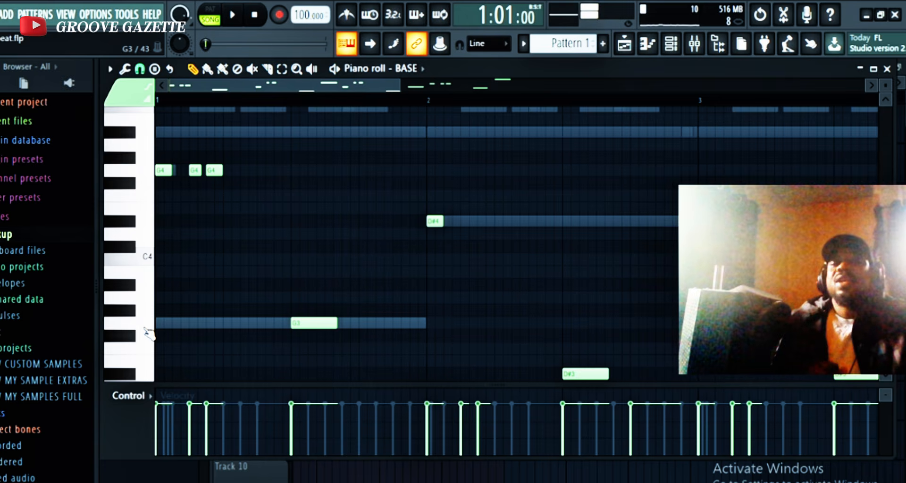
key("space")
key("space")
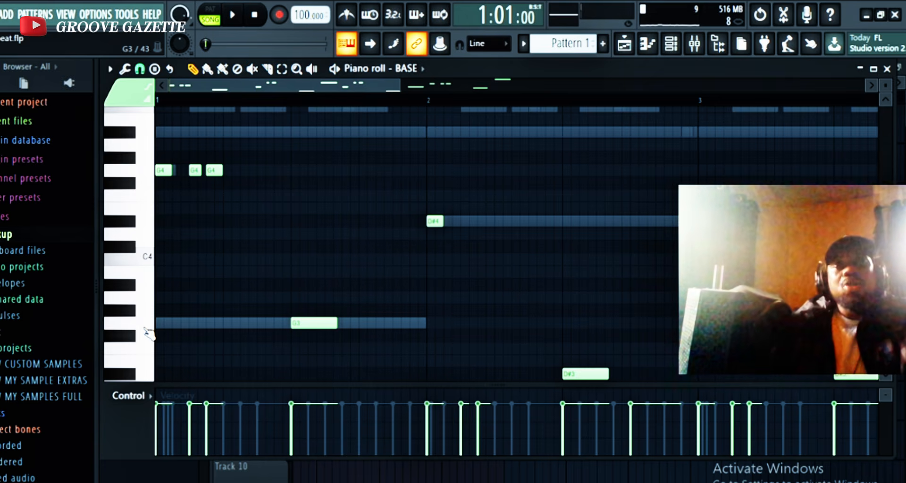
Step: Add a short C5 note to bar 1 of the BASE part and shift it slightly earlier
scroll(230, 277, "up", 3)
left_click(263, 183)
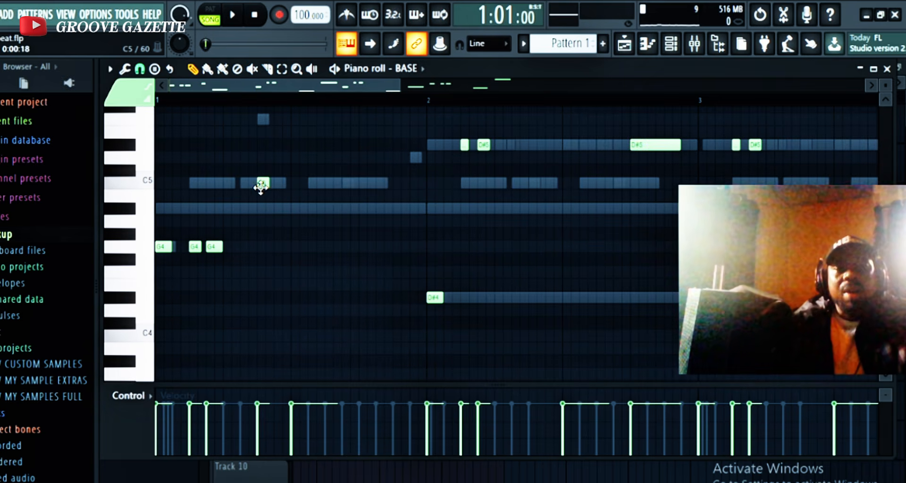
left_click_drag(261, 188, 257, 188)
scroll(263, 207, "down", 1)
scroll(265, 204, "up", 2)
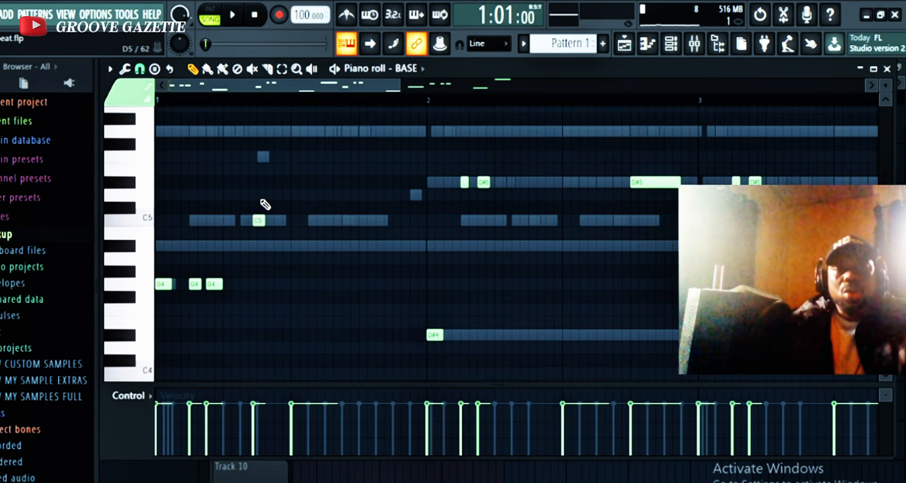
Step: Audition the G5, A5 and A#5 keys with the BASE sound above the C5 note in bar 1
scroll(265, 212, "up", 3)
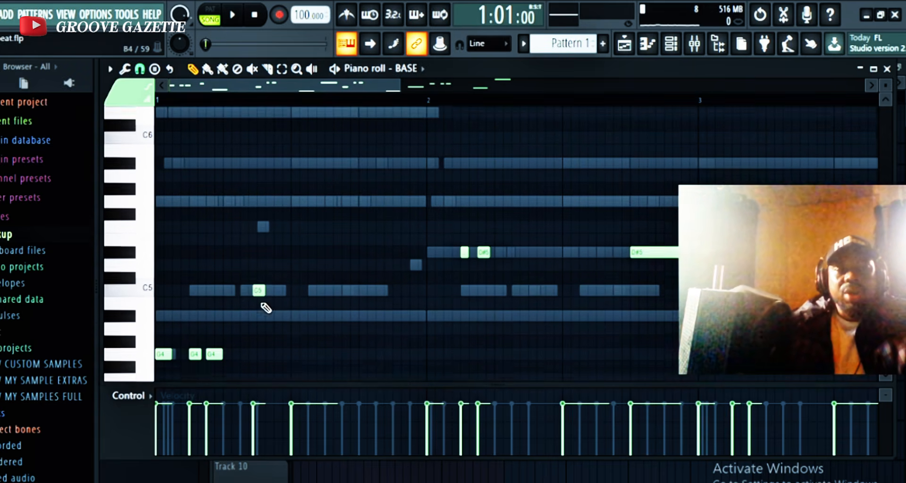
scroll(266, 308, "up", 1)
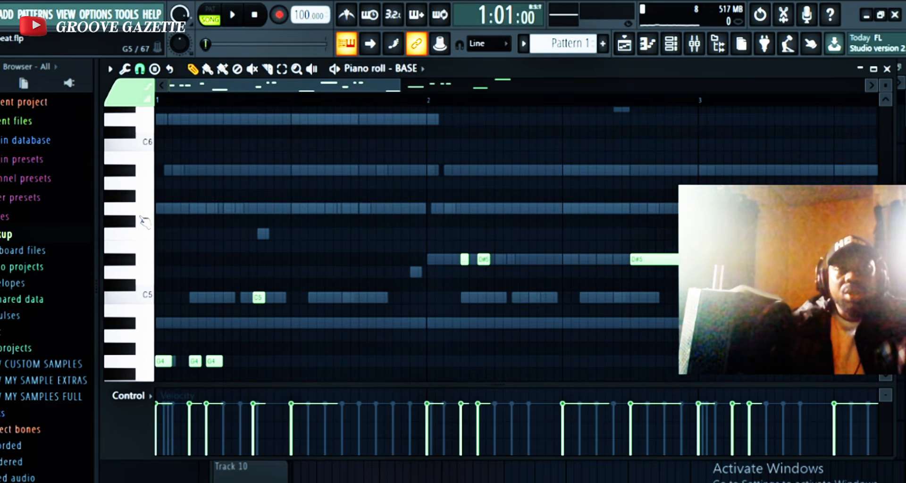
left_click(148, 220)
left_click(146, 183)
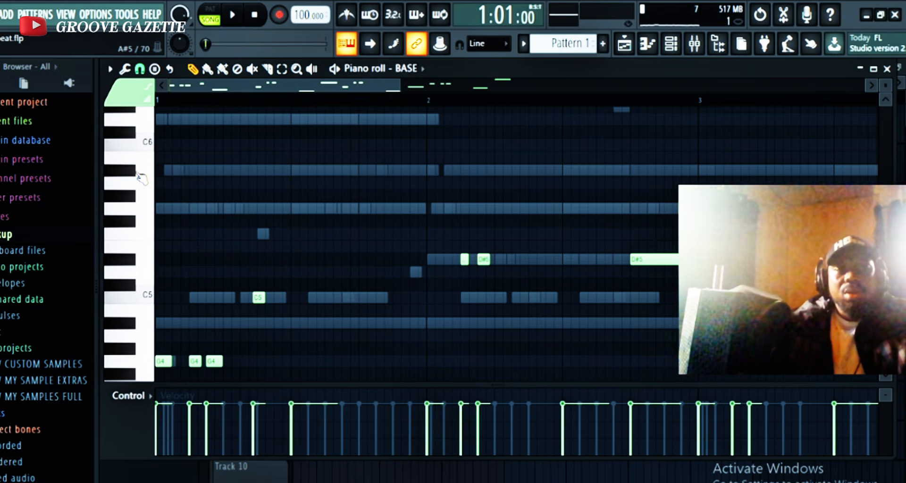
left_click(140, 176)
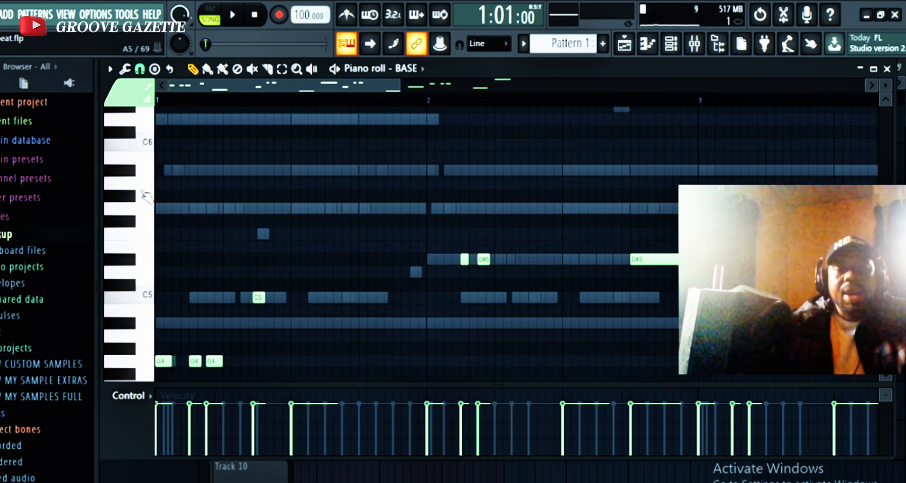
scroll(250, 299, "down", 3)
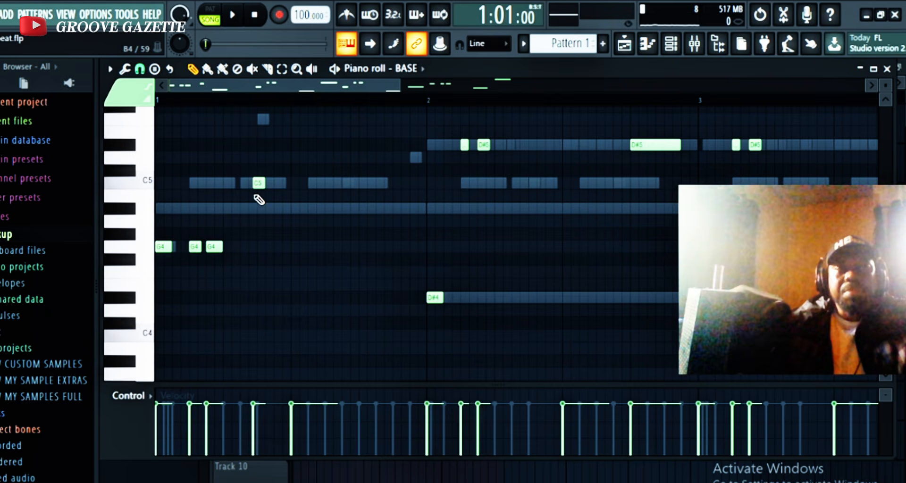
Step: Move the C5 note in bar 1 of the BASE part down to A#4 and slightly earlier, and replay the start of the bar
left_click_drag(258, 184, 250, 209)
key("space")
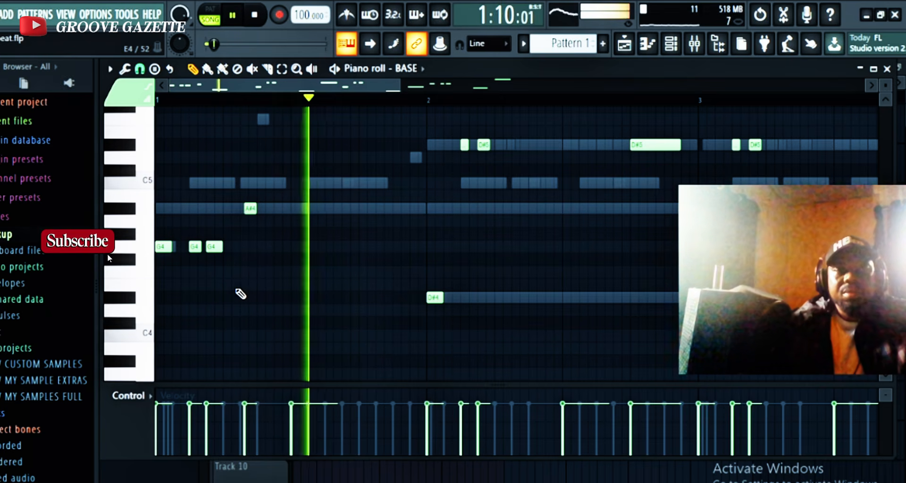
key("space")
key("space")
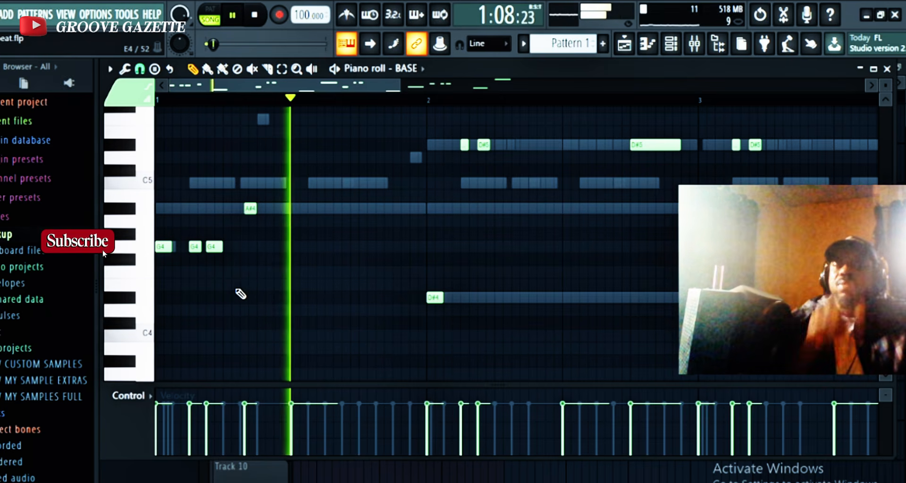
key("space")
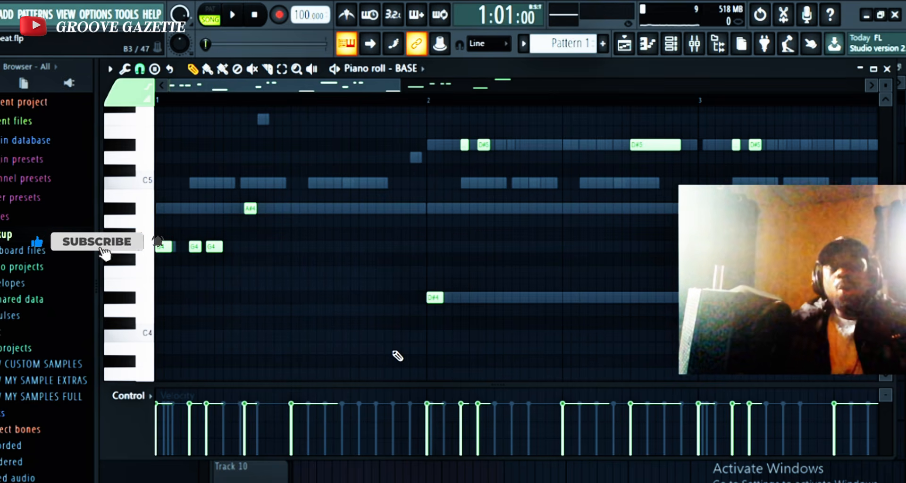
Step: Examine the BASE notes across bars 1 to 5, including the low G3 and D#3 notes, and replay the start of bar 1
scroll(390, 309, "down", 2)
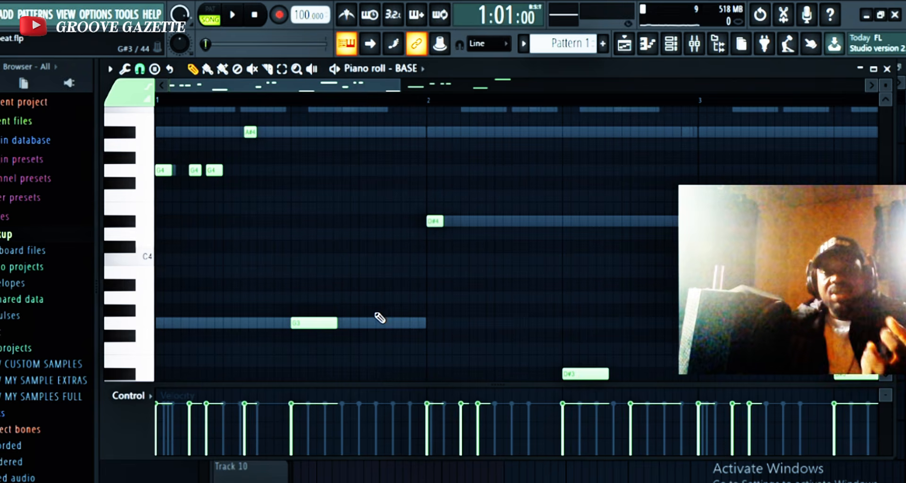
scroll(371, 325, "up", 1)
left_click_drag(222, 84, 262, 92)
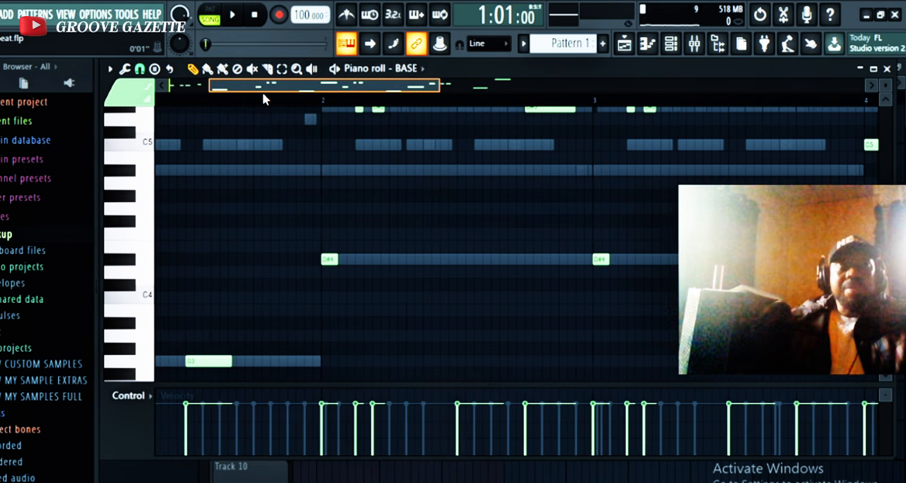
key("space")
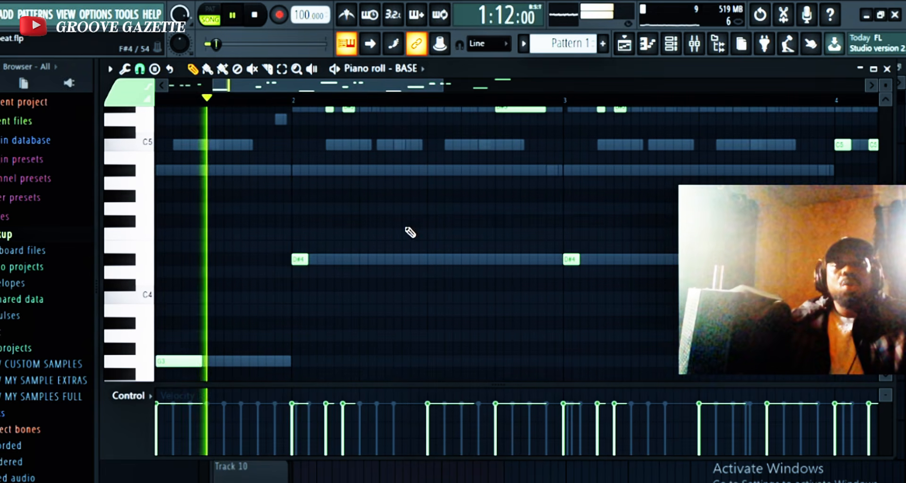
key("space")
scroll(324, 298, "up", 2)
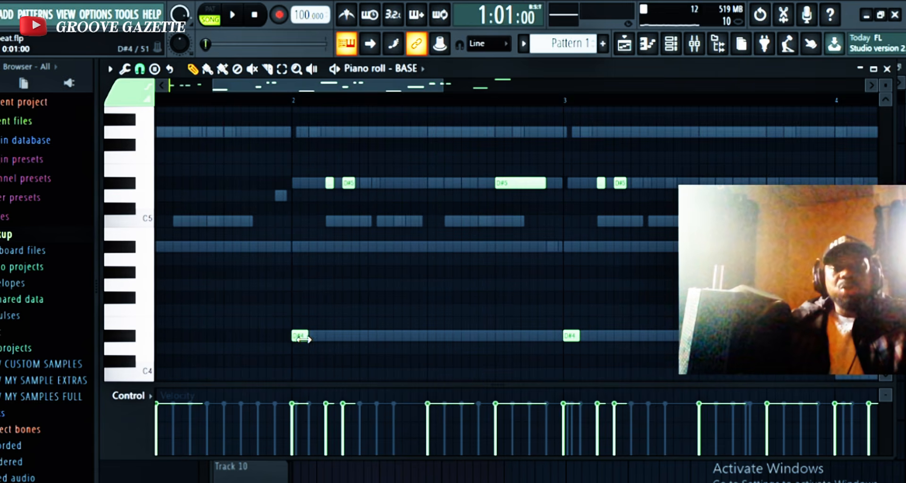
left_click_drag(284, 87, 241, 87)
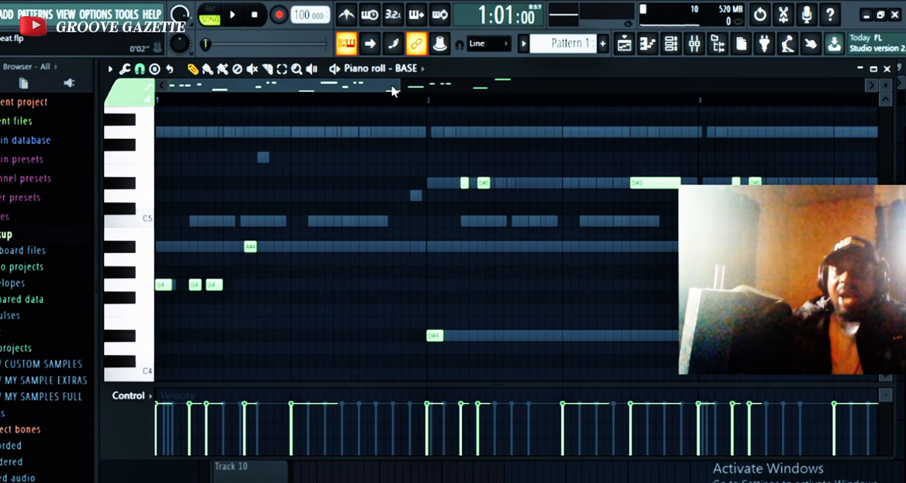
left_click_drag(391, 84, 457, 111)
Step: Mute the Short synth in the Channel rack and play the BASE line with the drums
key("F6")
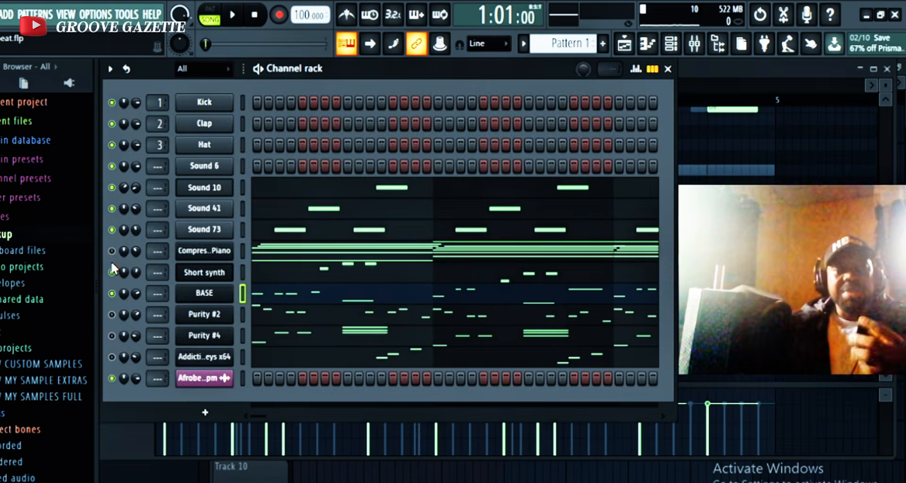
key("space")
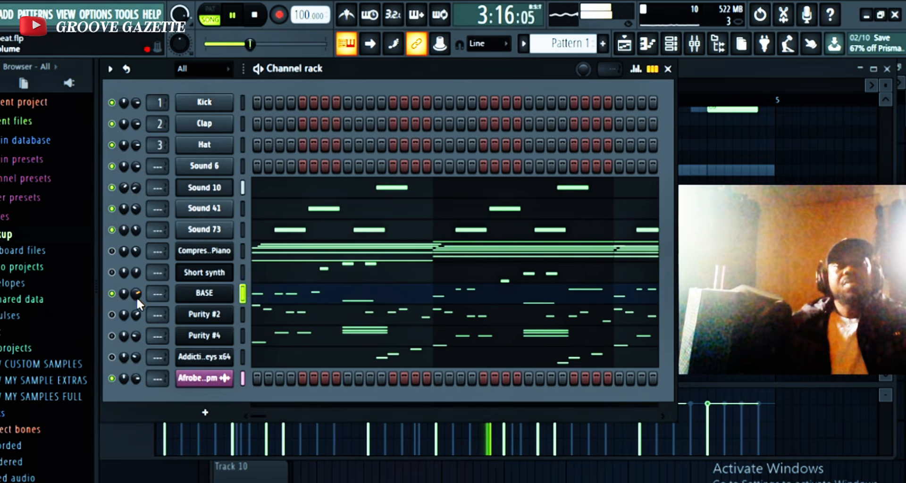
key("space")
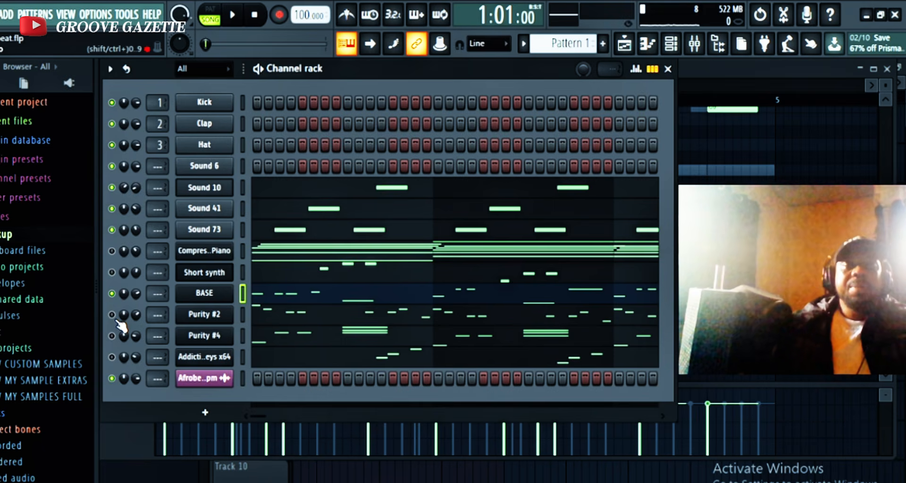
Step: Open the Purity #2 notes and play the opening of bar 1 in short passes
left_click(286, 313)
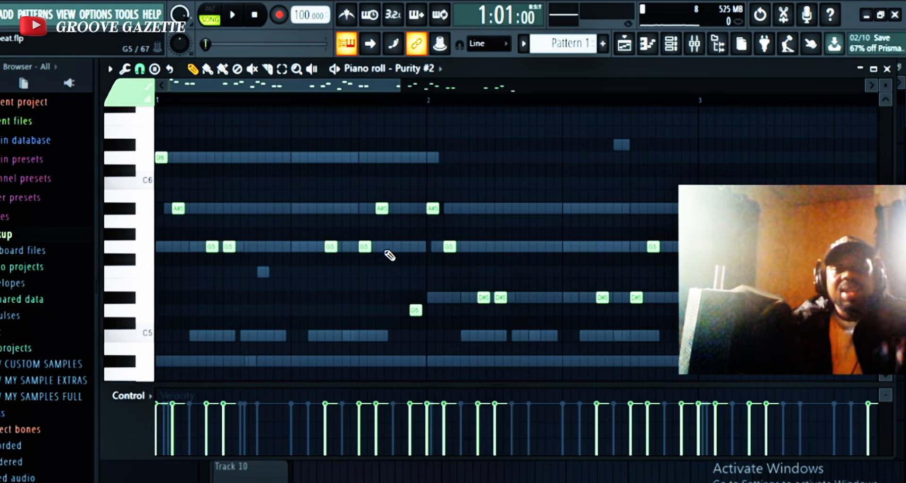
key("space")
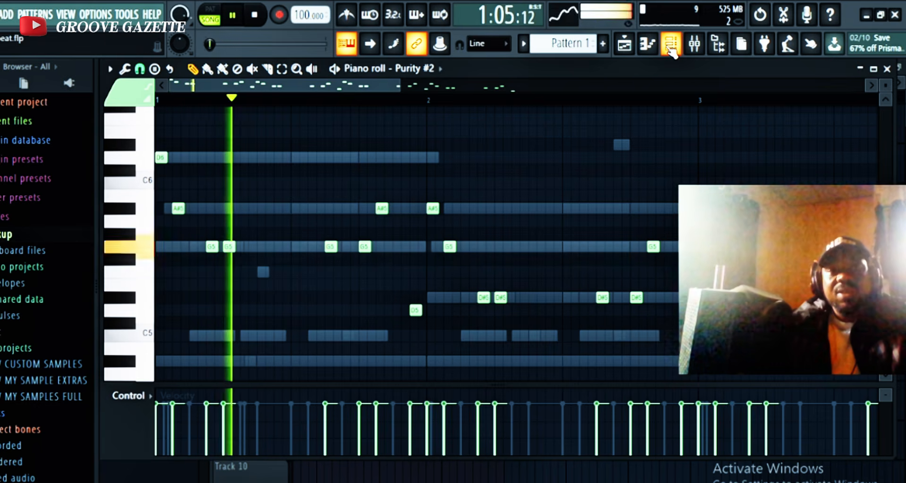
key("space")
key("space")
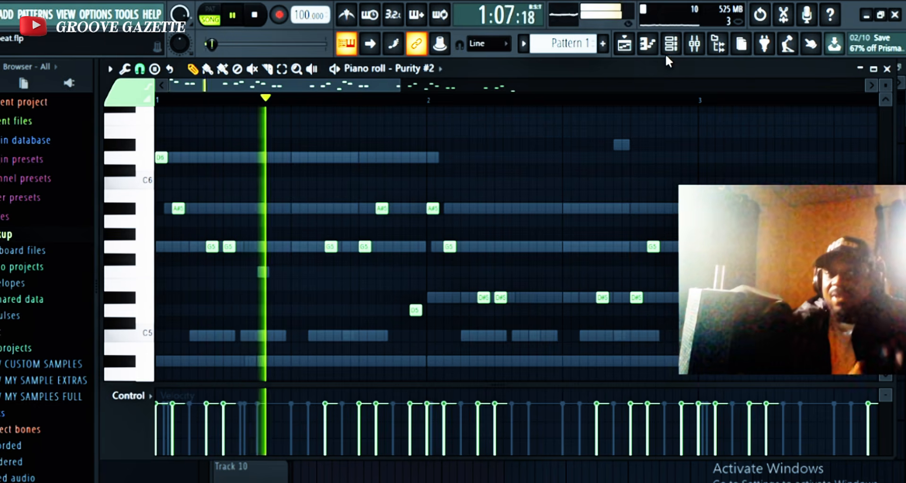
key("space")
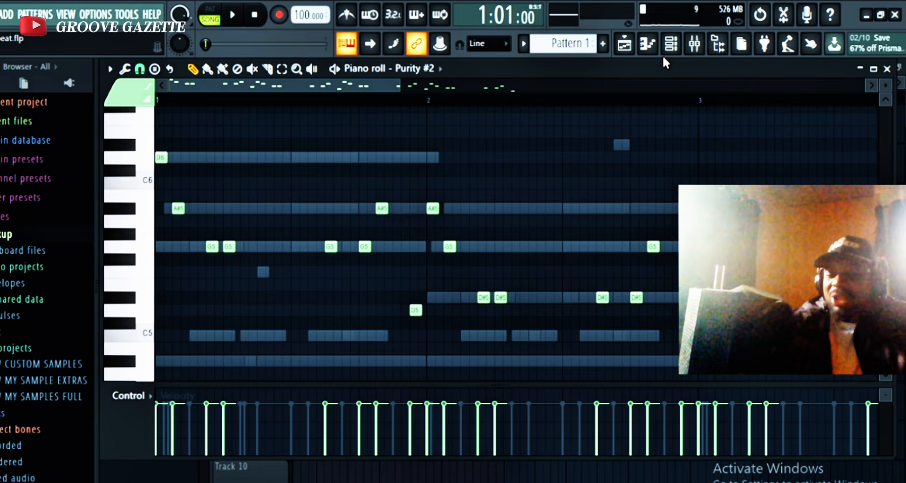
Step: Play the Purity #2 melody with the BASE line and drums, viewing bars 3 to 5 before returning to the Channel rack
key("space")
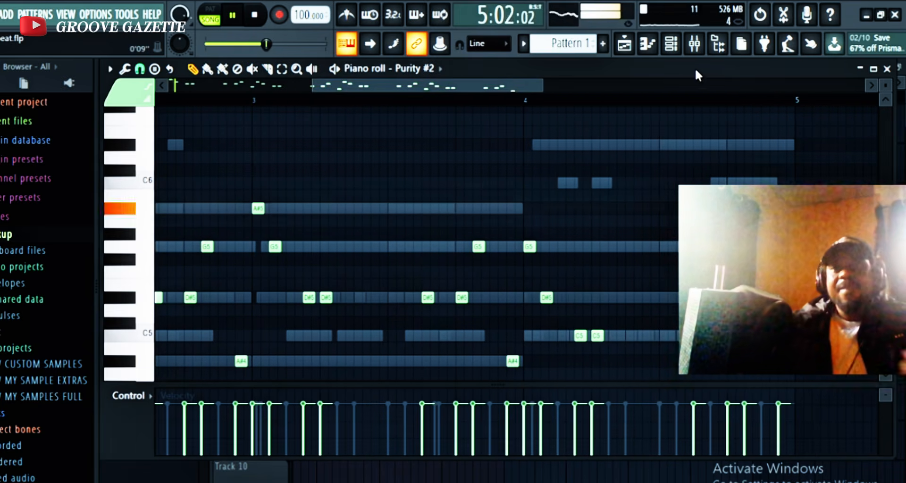
left_click(670, 47)
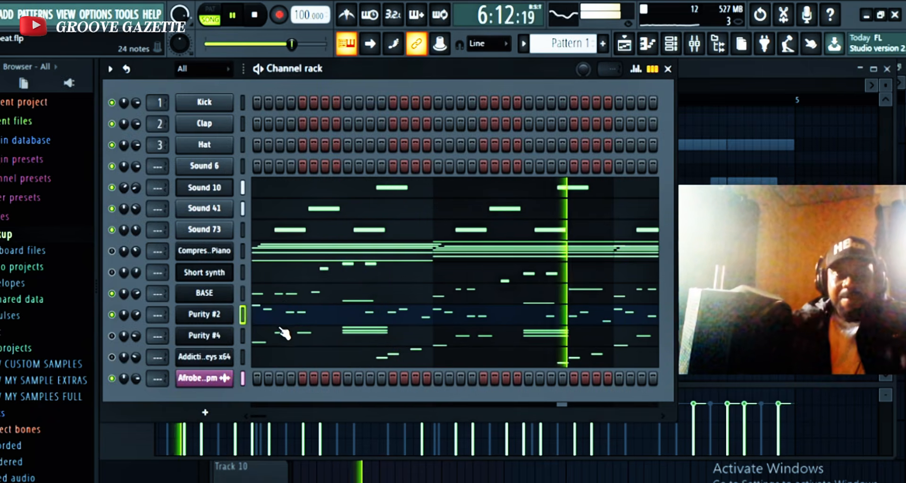
key("space")
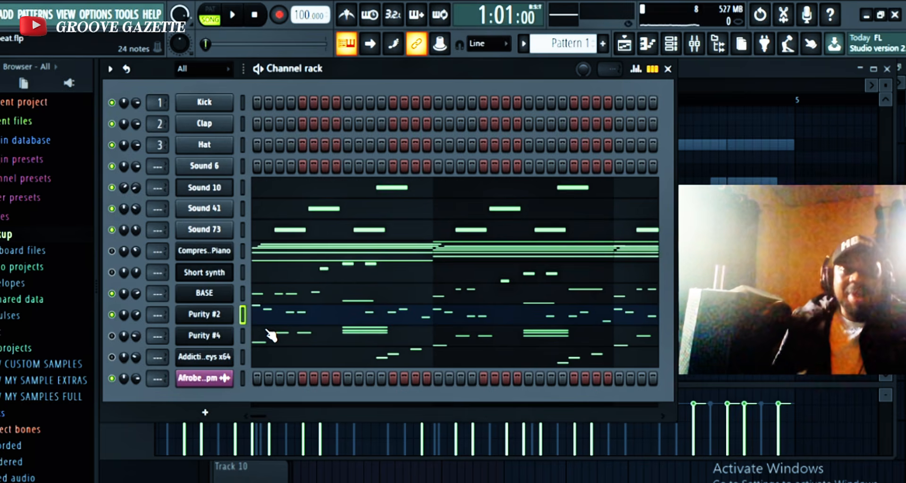
Step: Unmute the Purity #4 channel and show its notes from bar 1
left_click(113, 336)
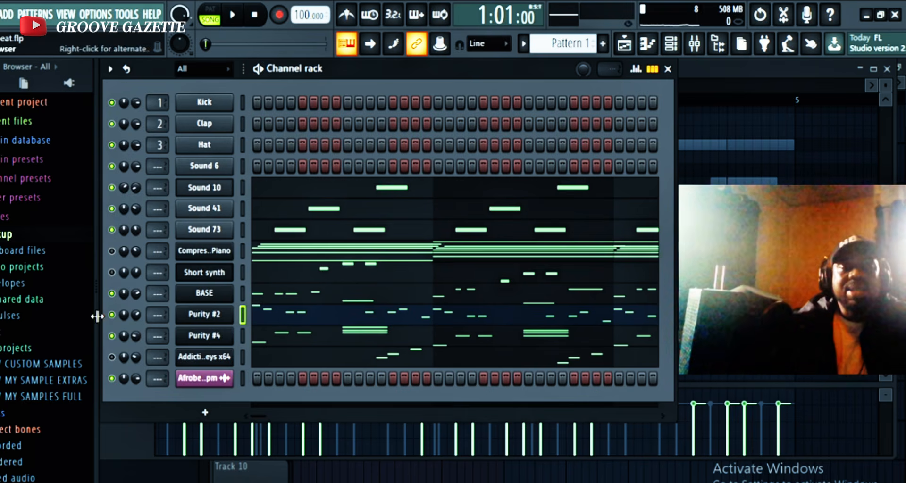
left_click(401, 335)
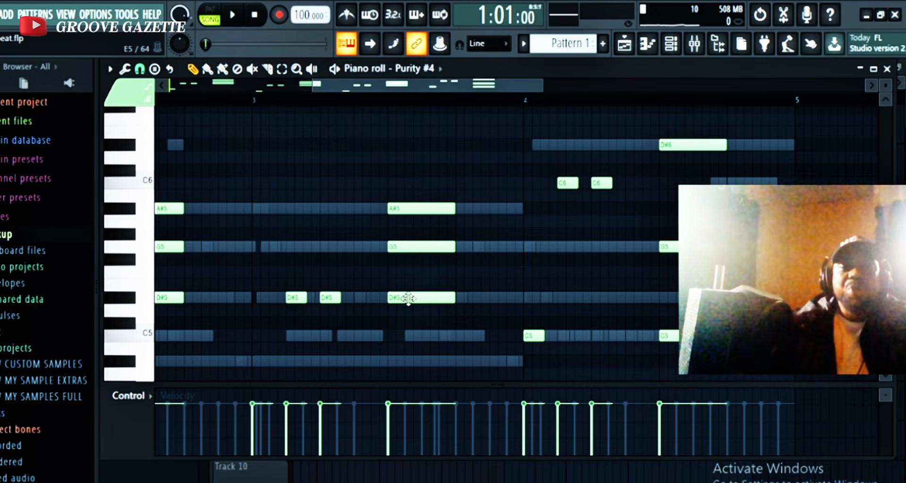
left_click_drag(378, 83, 4, 72)
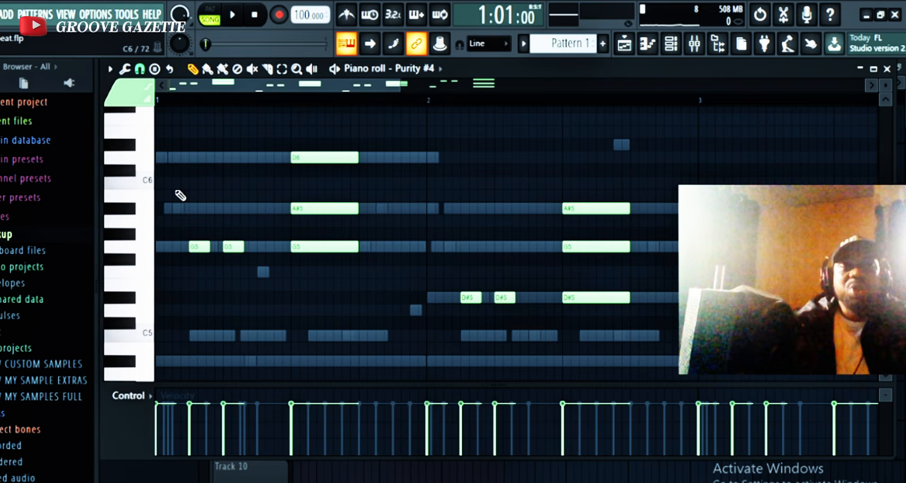
Step: Mute BASE and Purity #2 in the Channel rack and play Purity #4 with only the drums
key("F6")
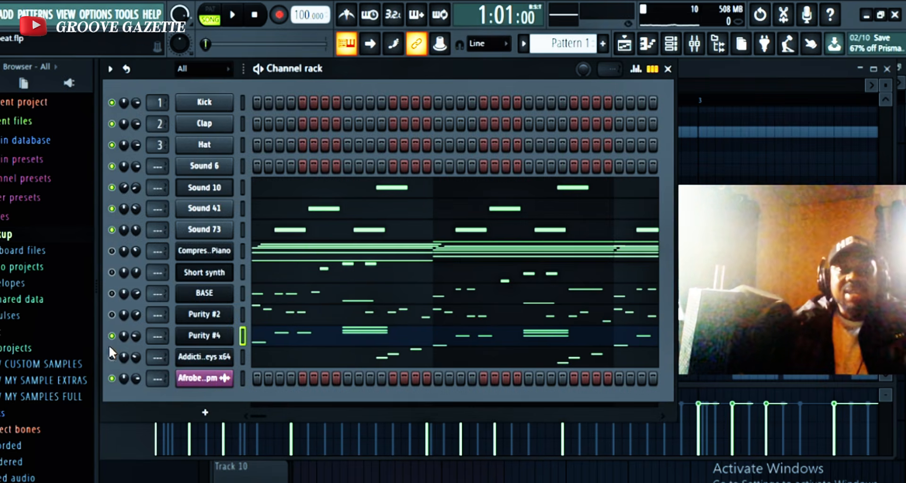
key("space")
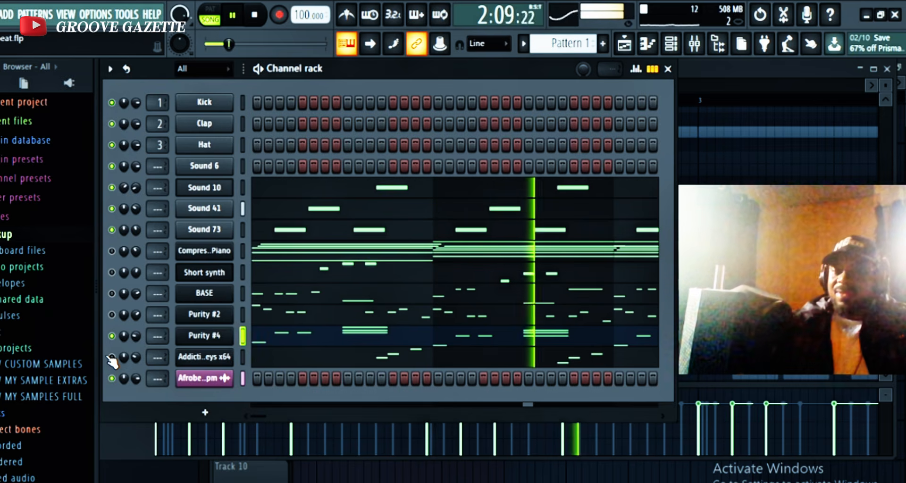
key("space")
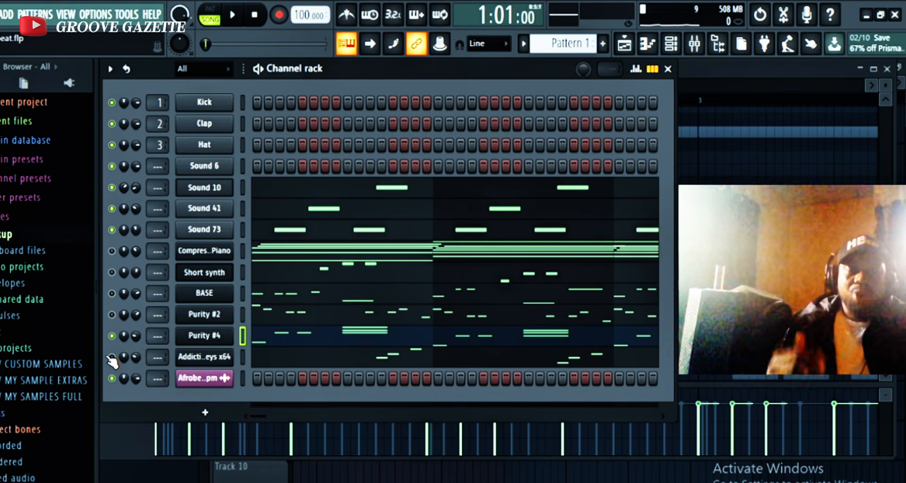
Step: Unmute all the channels, including the Addictive Keys x64 part, and play the full beat
left_click(111, 358)
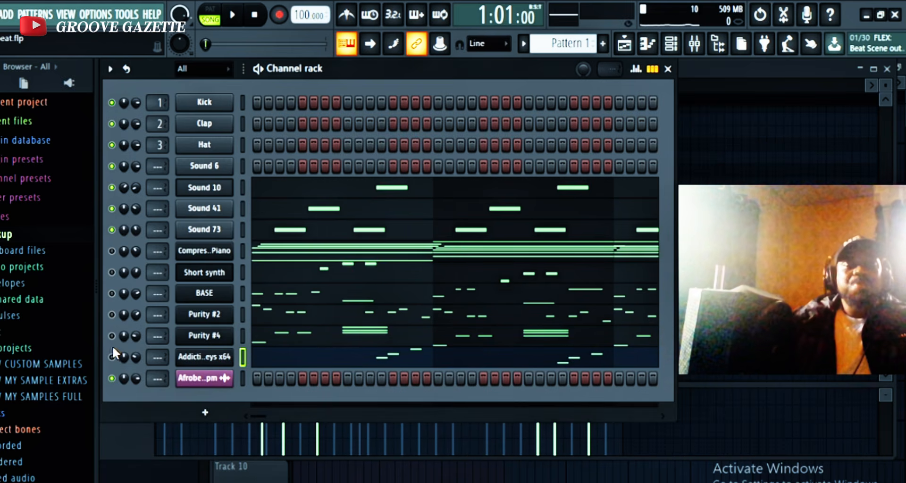
key("space")
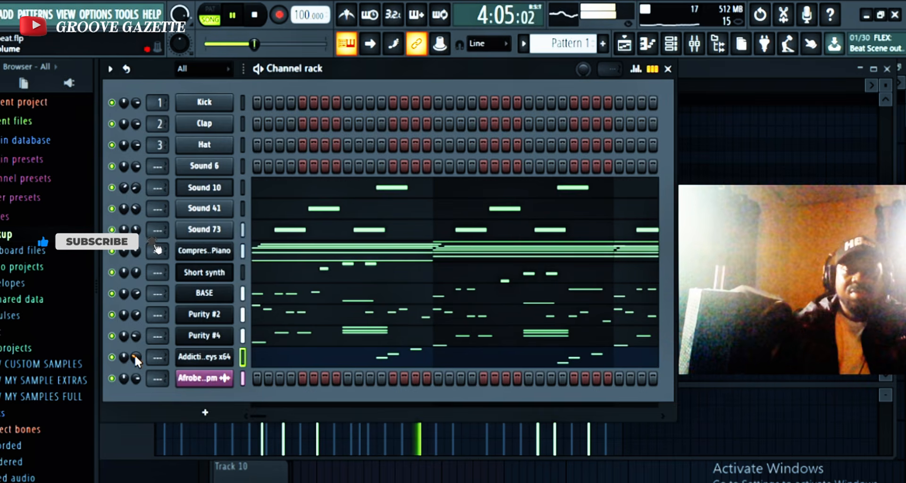
key("space")
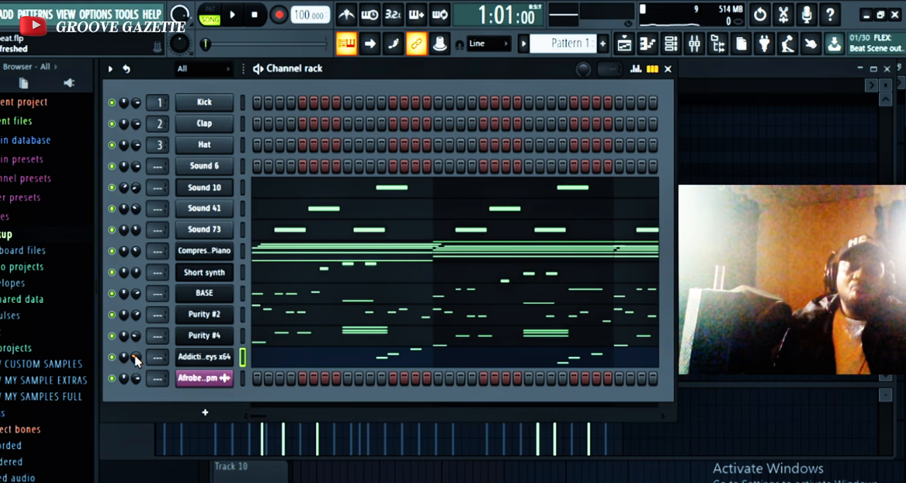